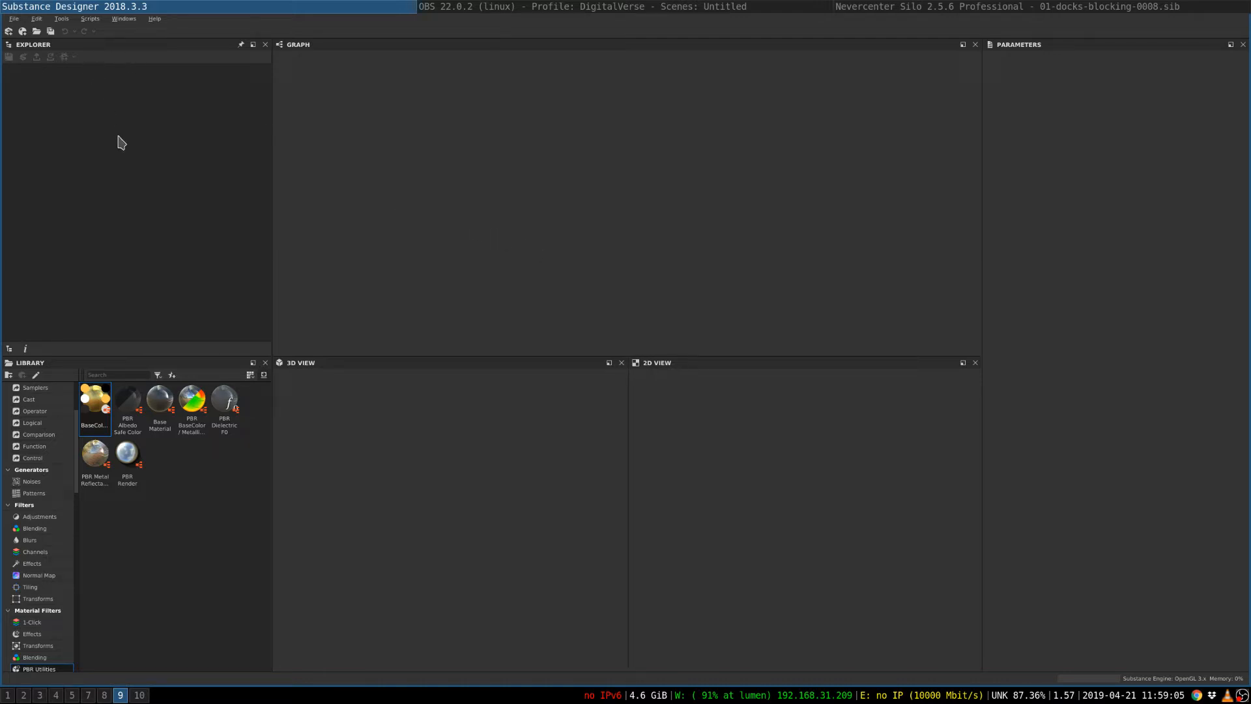
- Create a new Substance graph from the Empty template, keeping the default graph properties
click(8, 30)
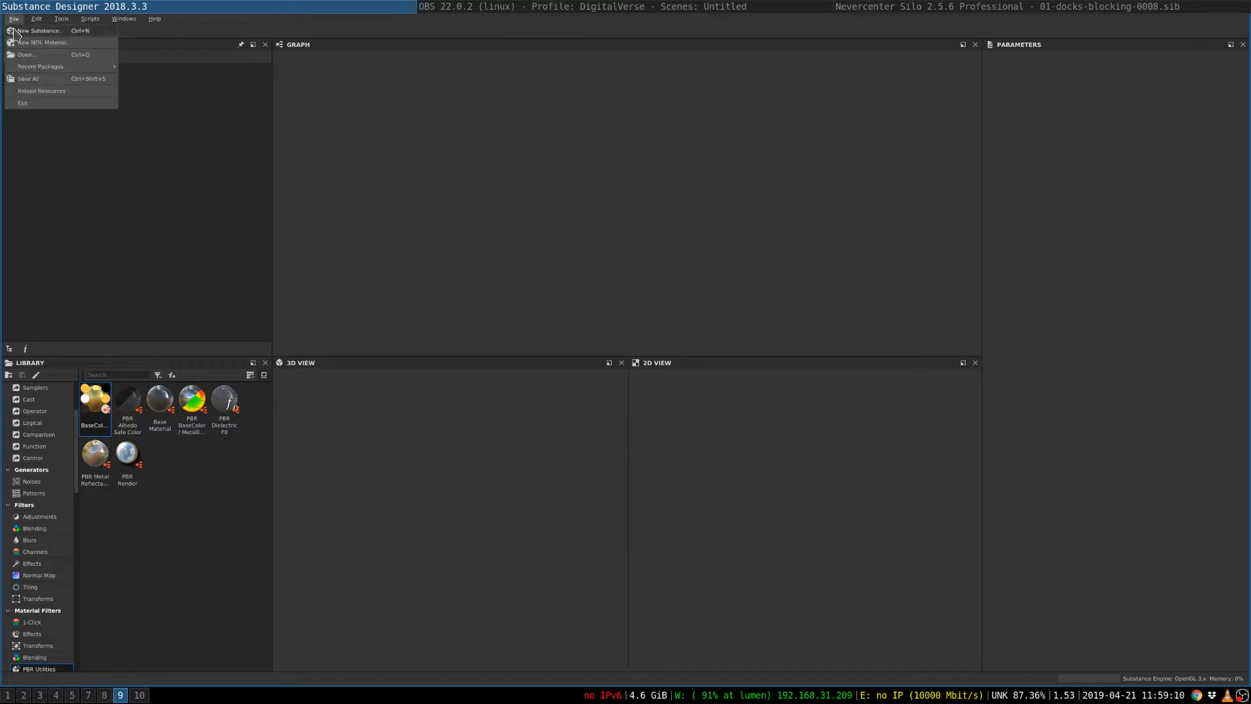
click(15, 35)
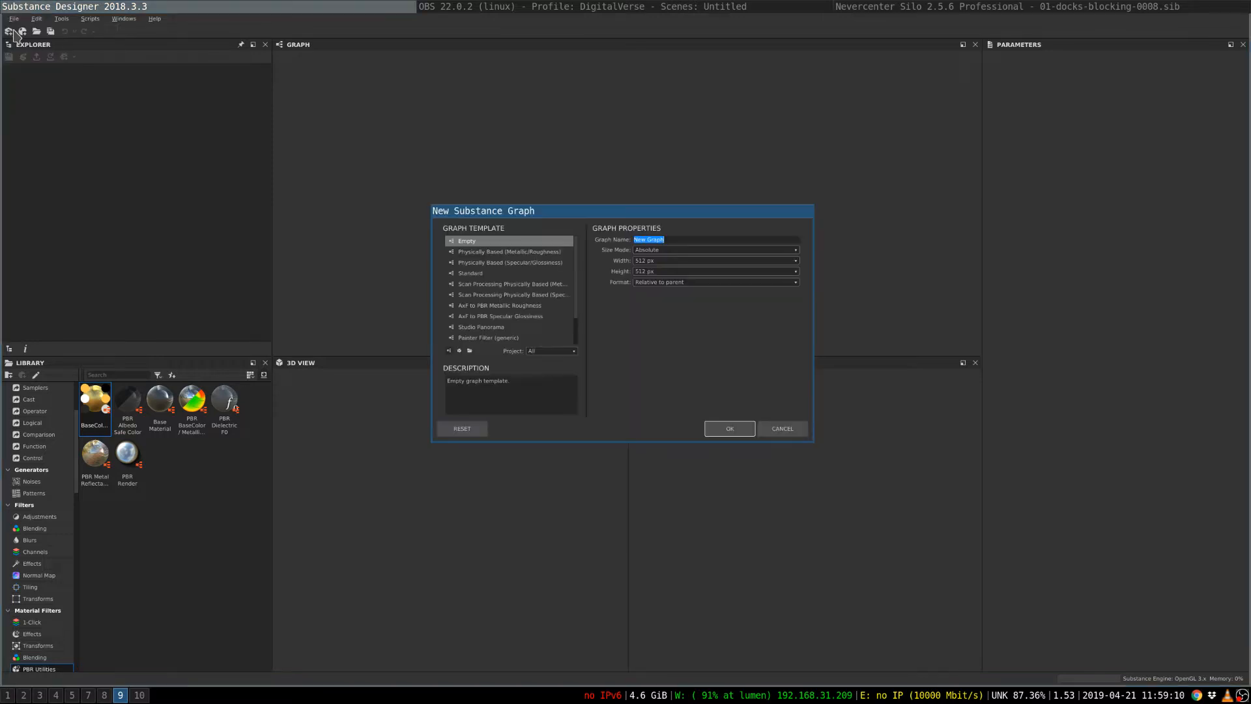
click(465, 242)
click(736, 430)
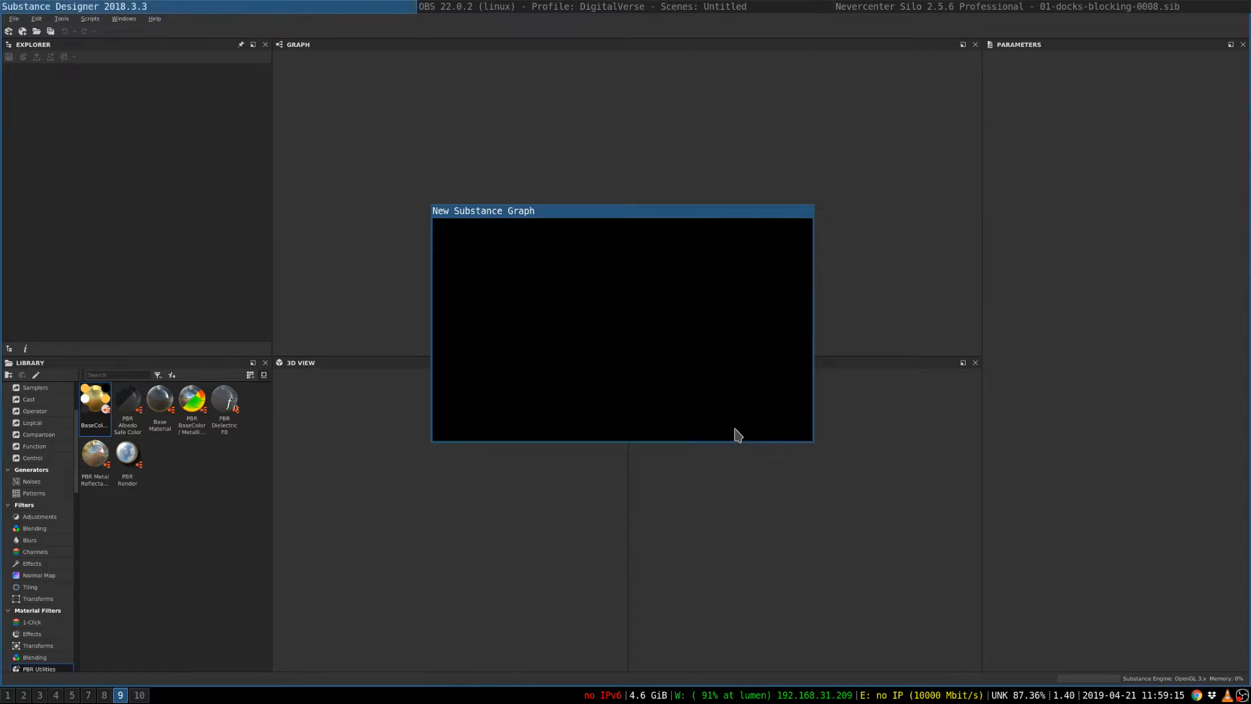
- Add a Tile Sampler node to the empty graph
key(space)
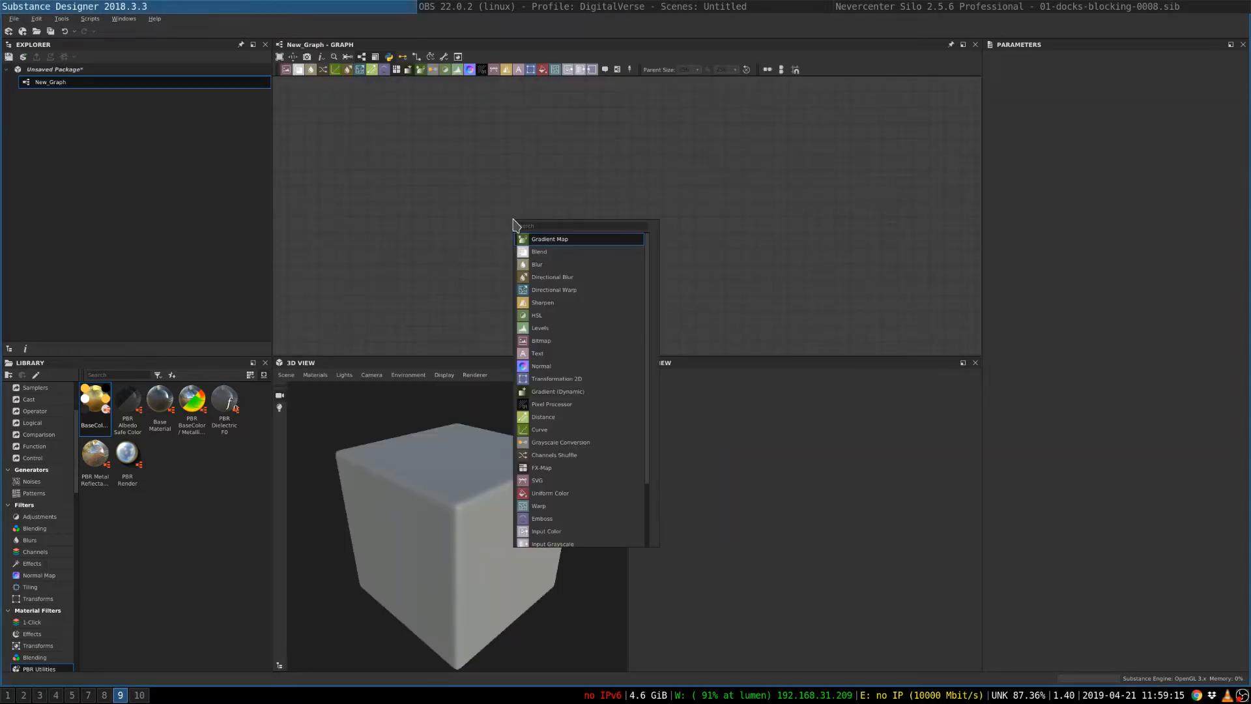
text(til)
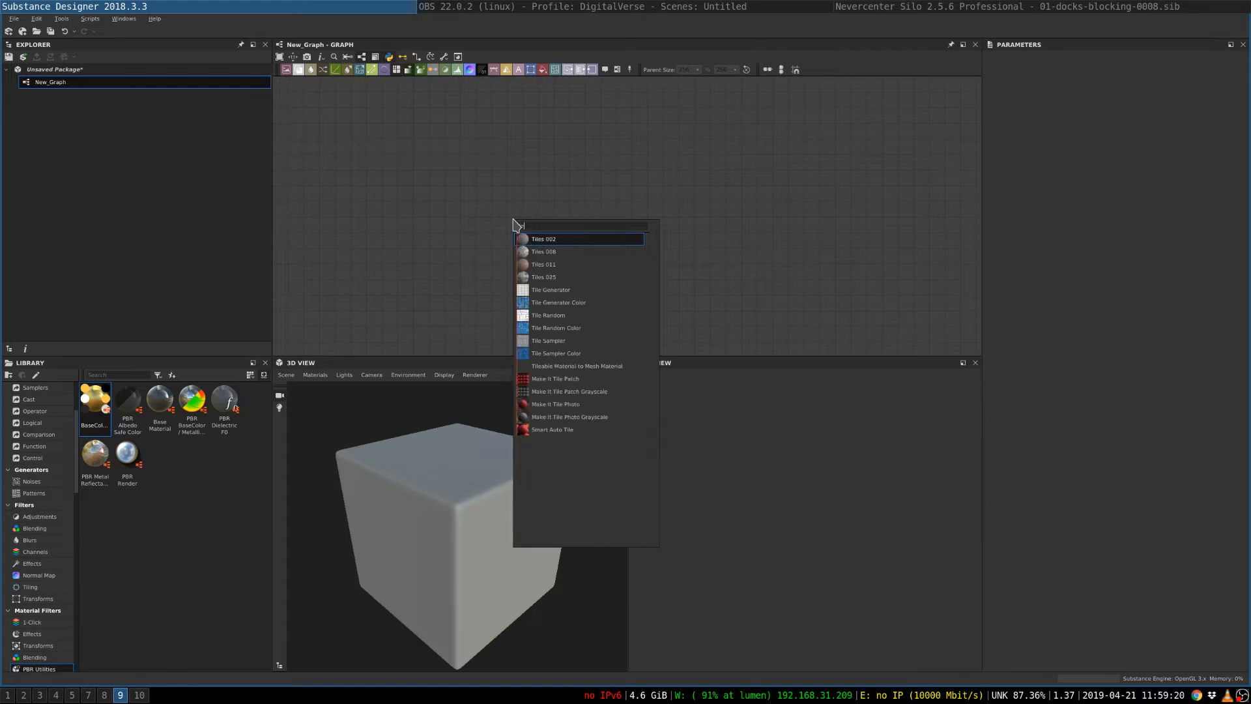
text(e)
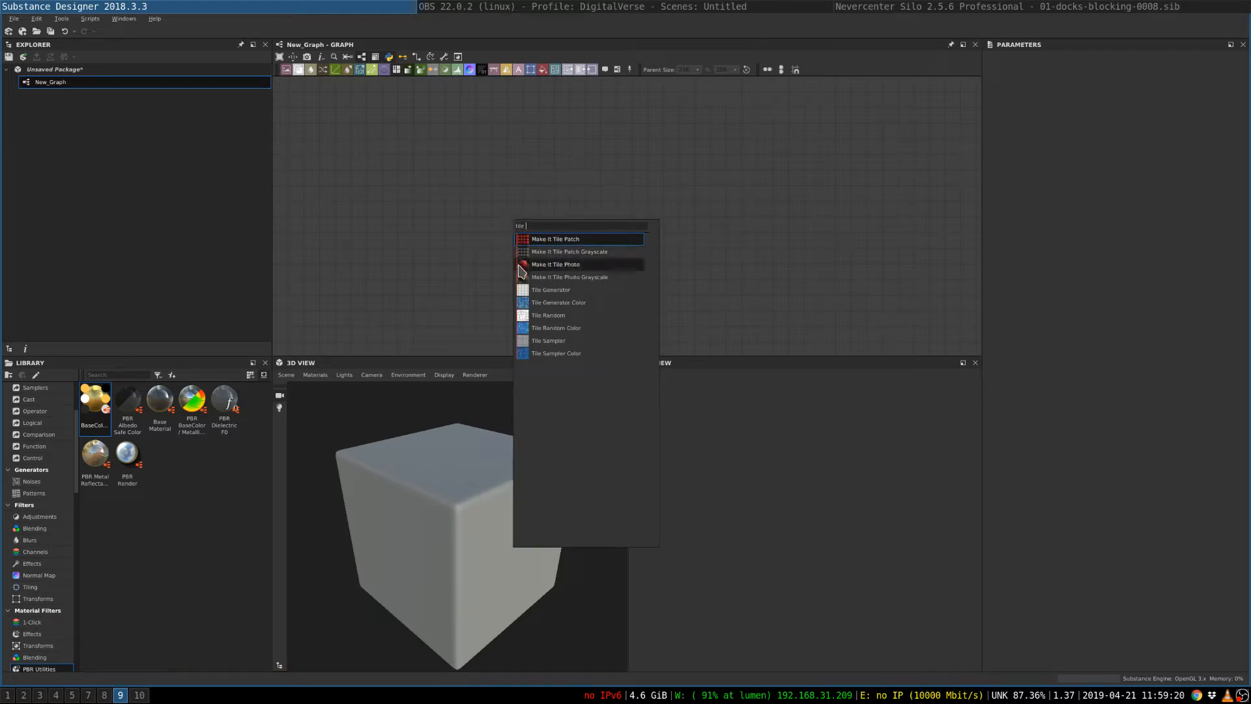
click(541, 343)
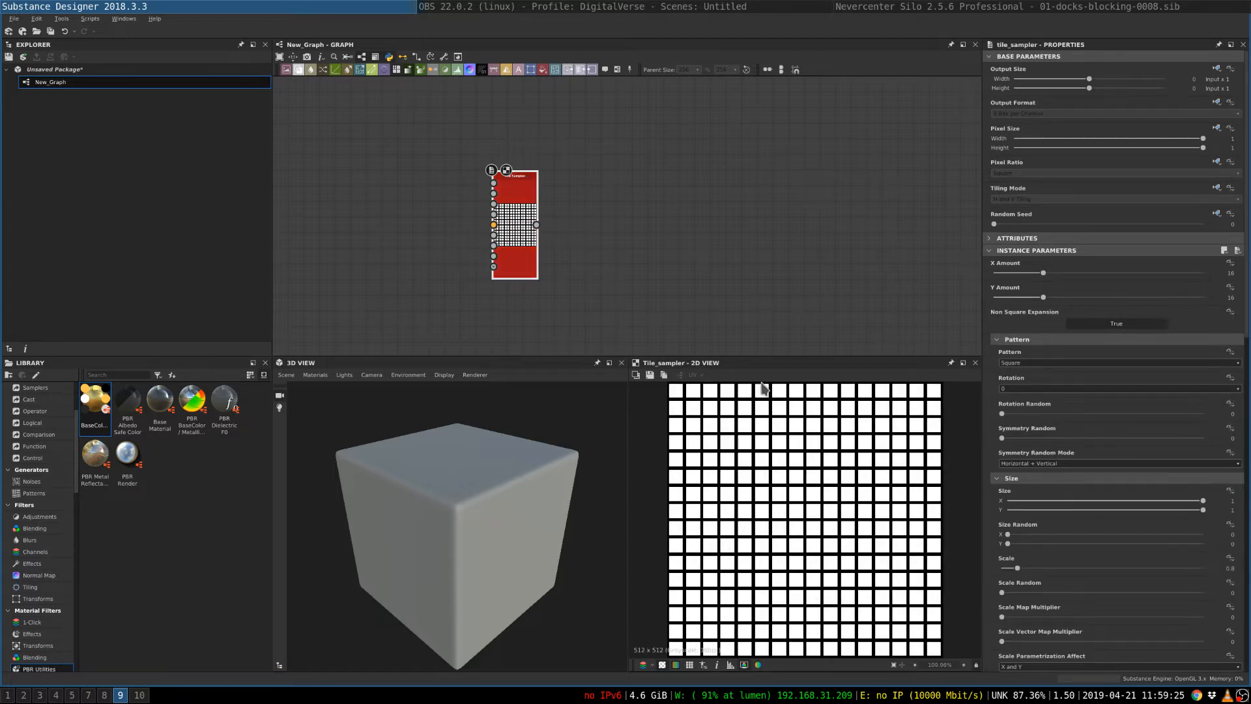
drag(523, 231, 515, 231)
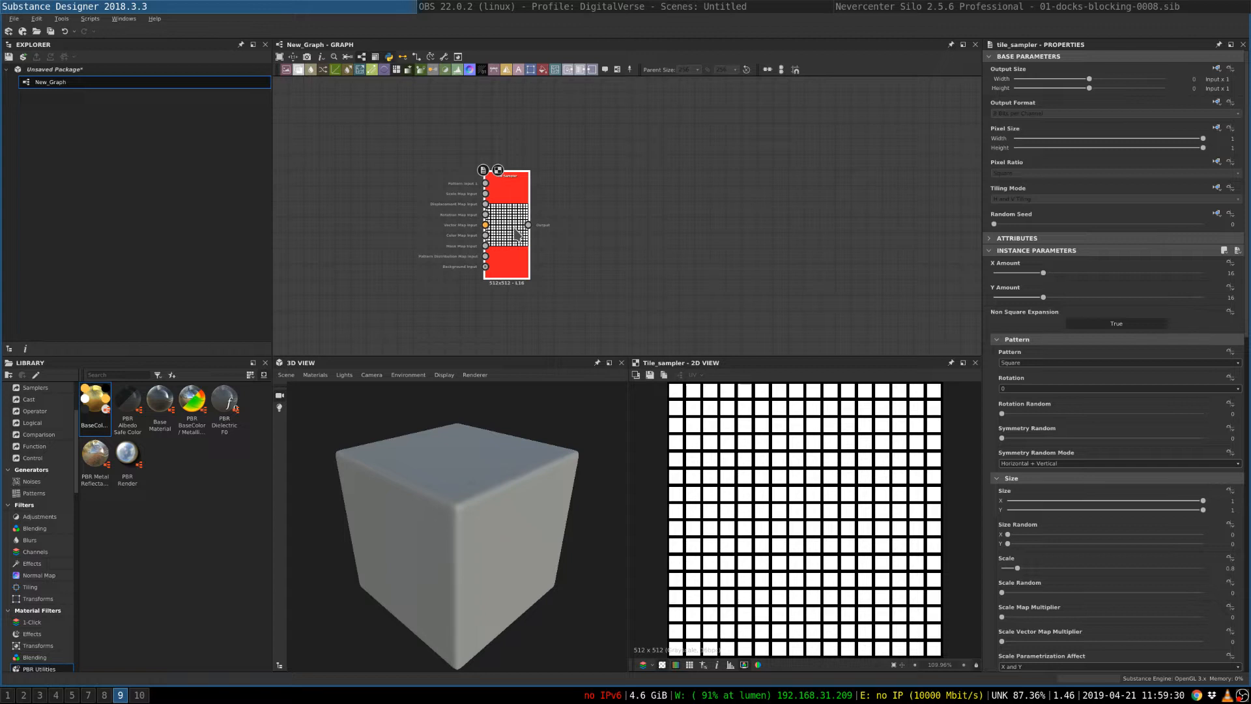
middle_drag(690, 221, 675, 213)
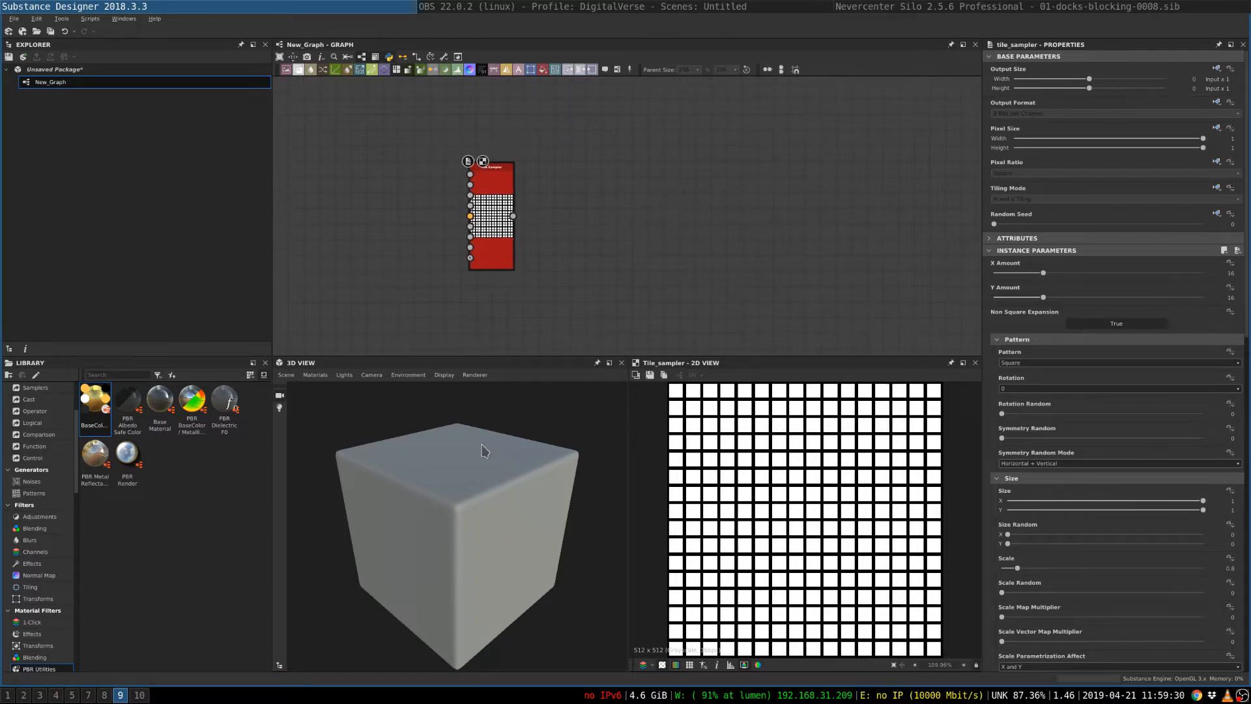
mouse_move(481, 444)
mouse_down()
mouse_move(474, 470)
mouse_move(469, 438)
mouse_up()
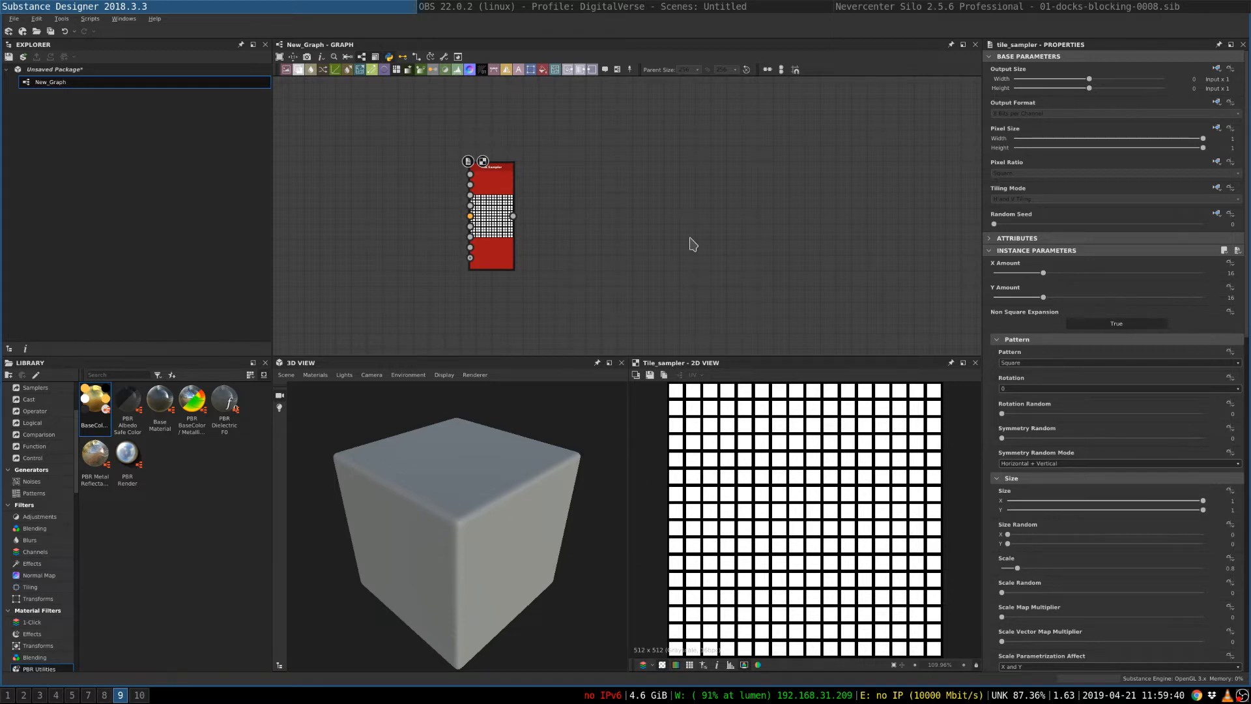
- Add an Output node to the right of the Tile Sampler, level with its output
key(space)
text(ou)
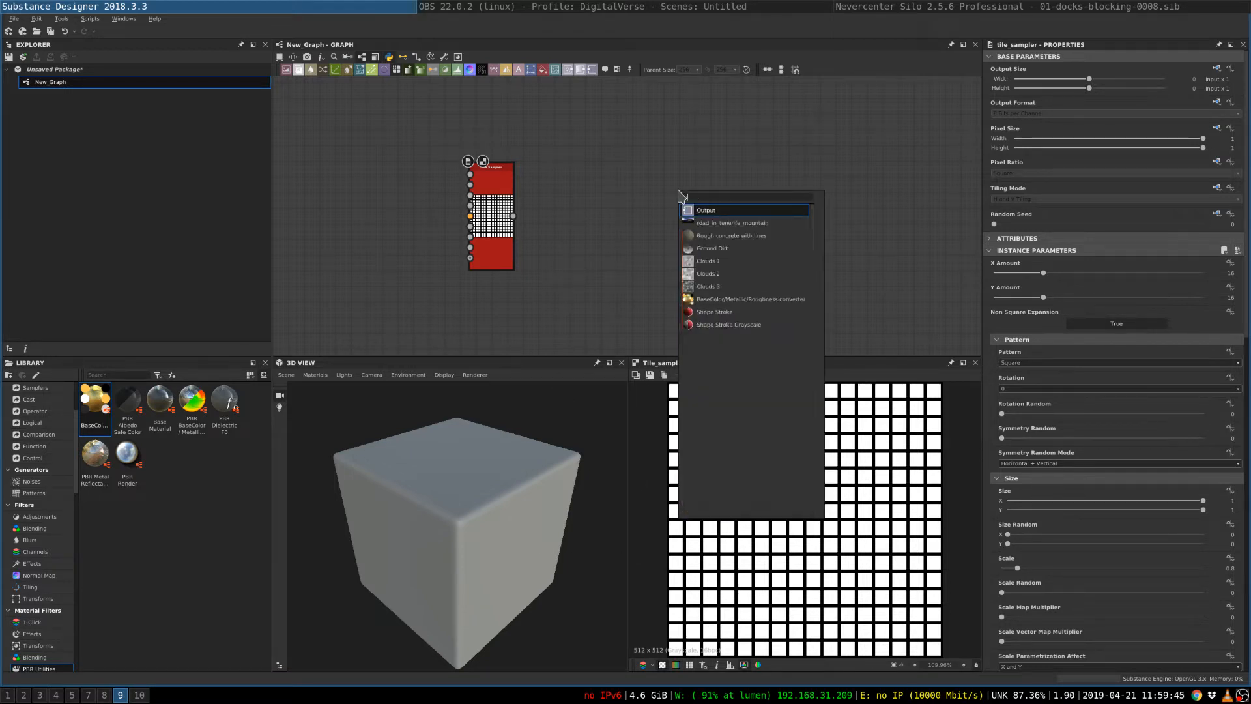
key(Return)
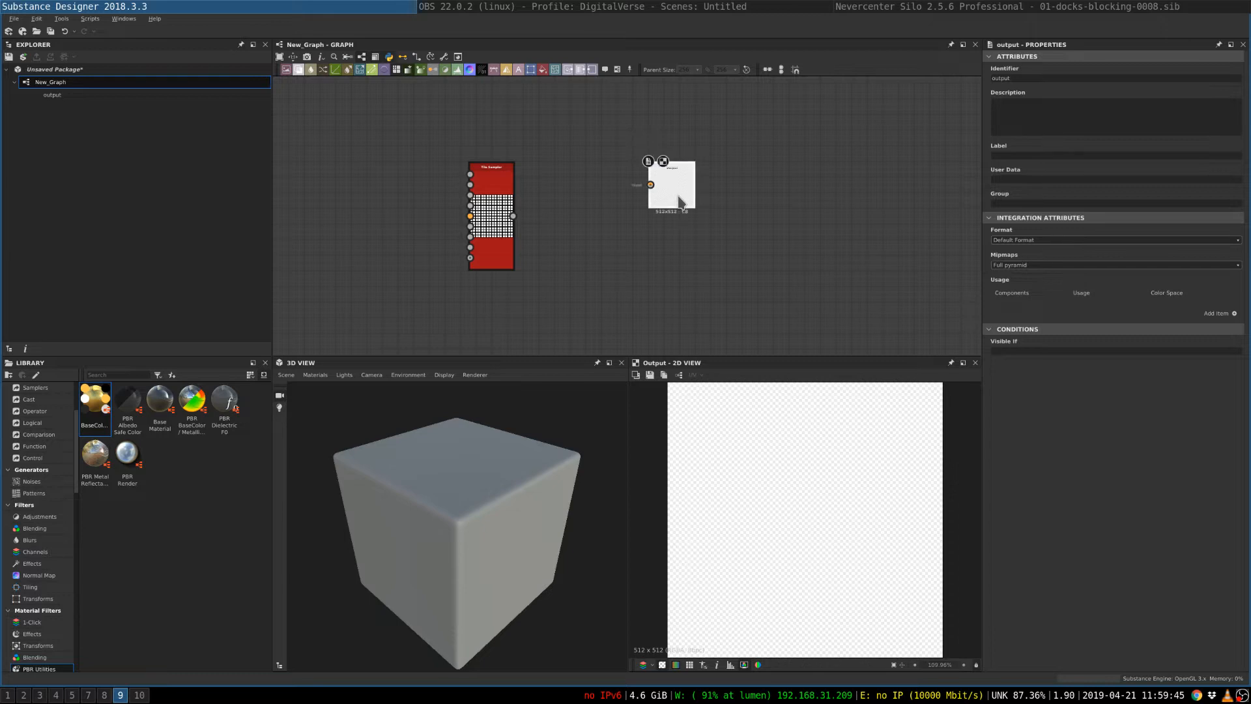
drag(678, 191, 695, 228)
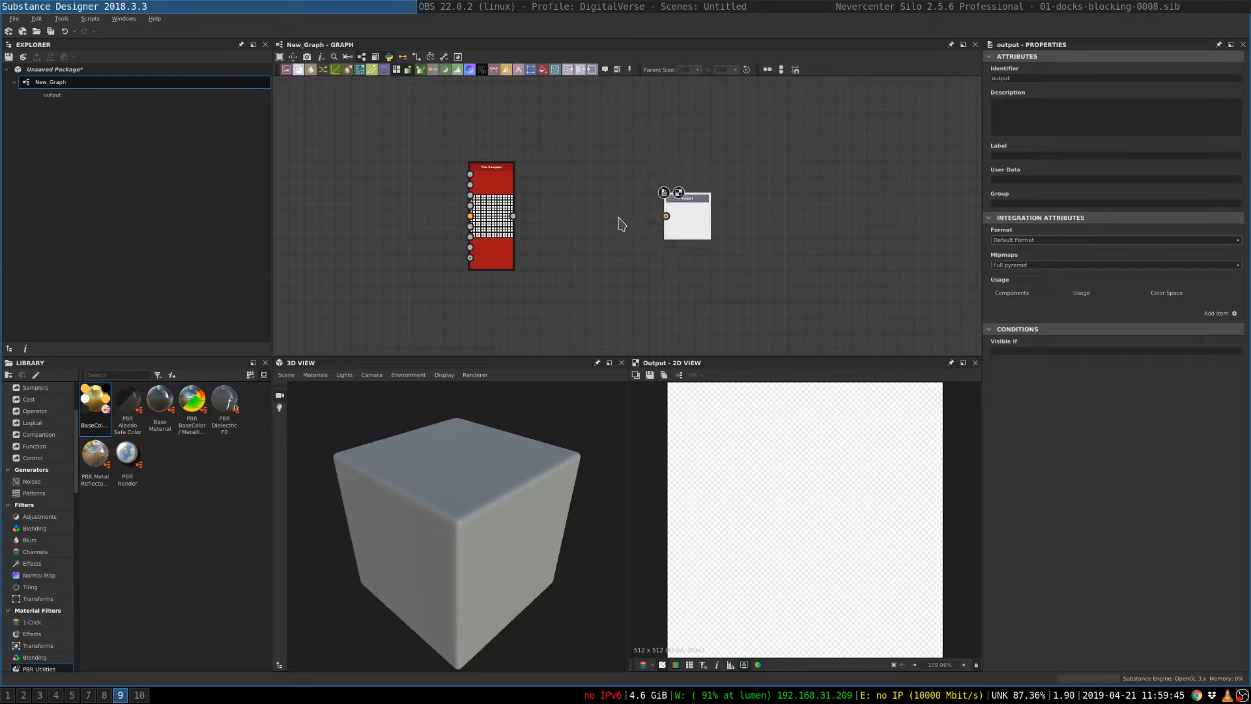
- Add a Uniform Color node above the Tile Sampler, link it to the Output node and set its output color to orange
drag(504, 209, 497, 287)
key(space)
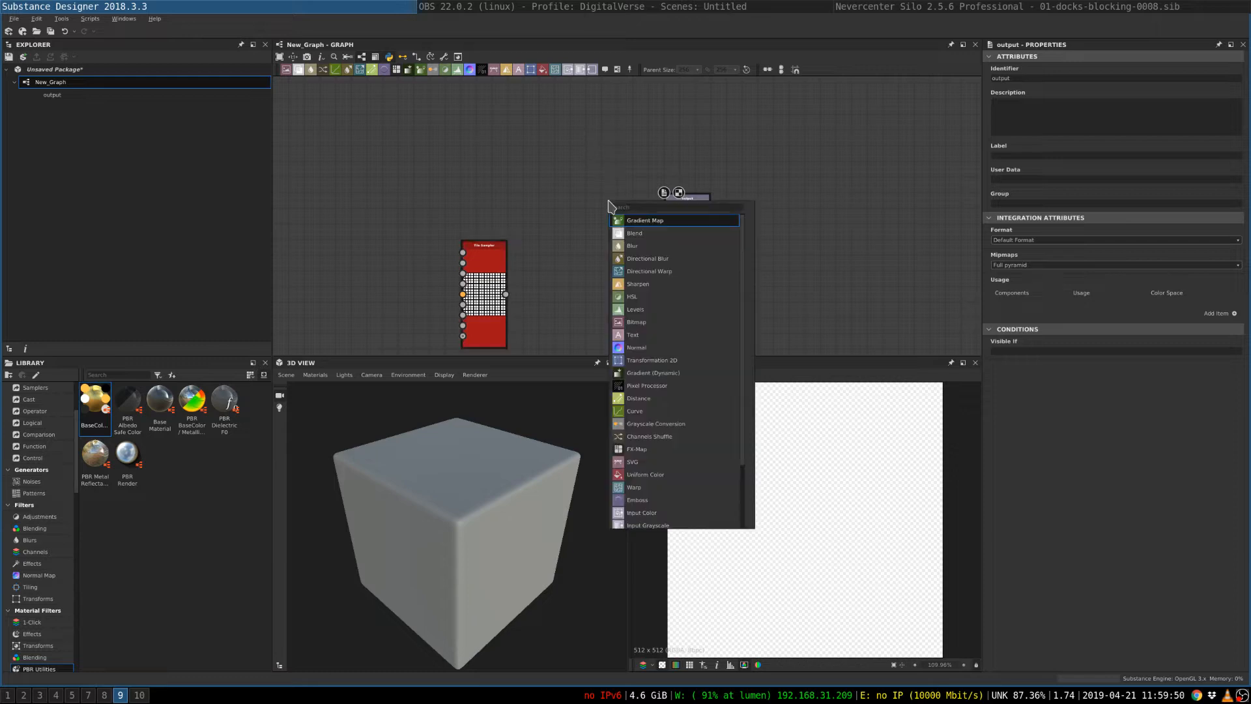
key(Return)
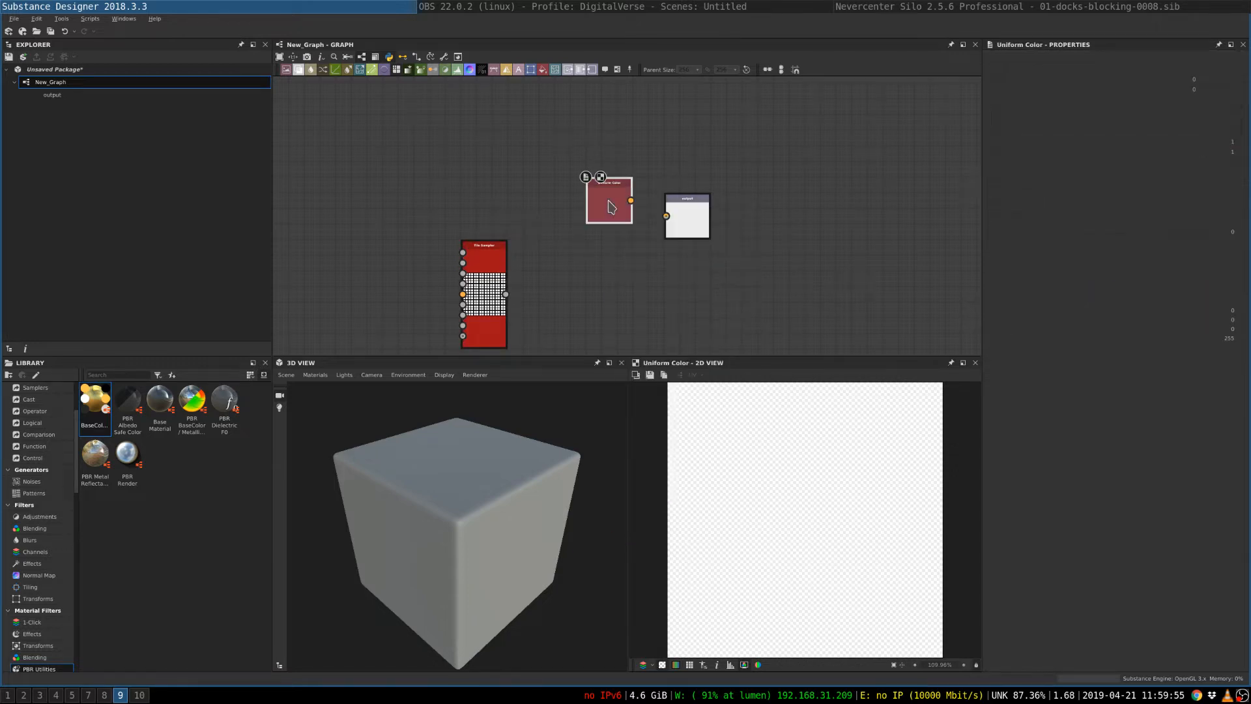
drag(692, 239, 666, 200)
click(603, 206)
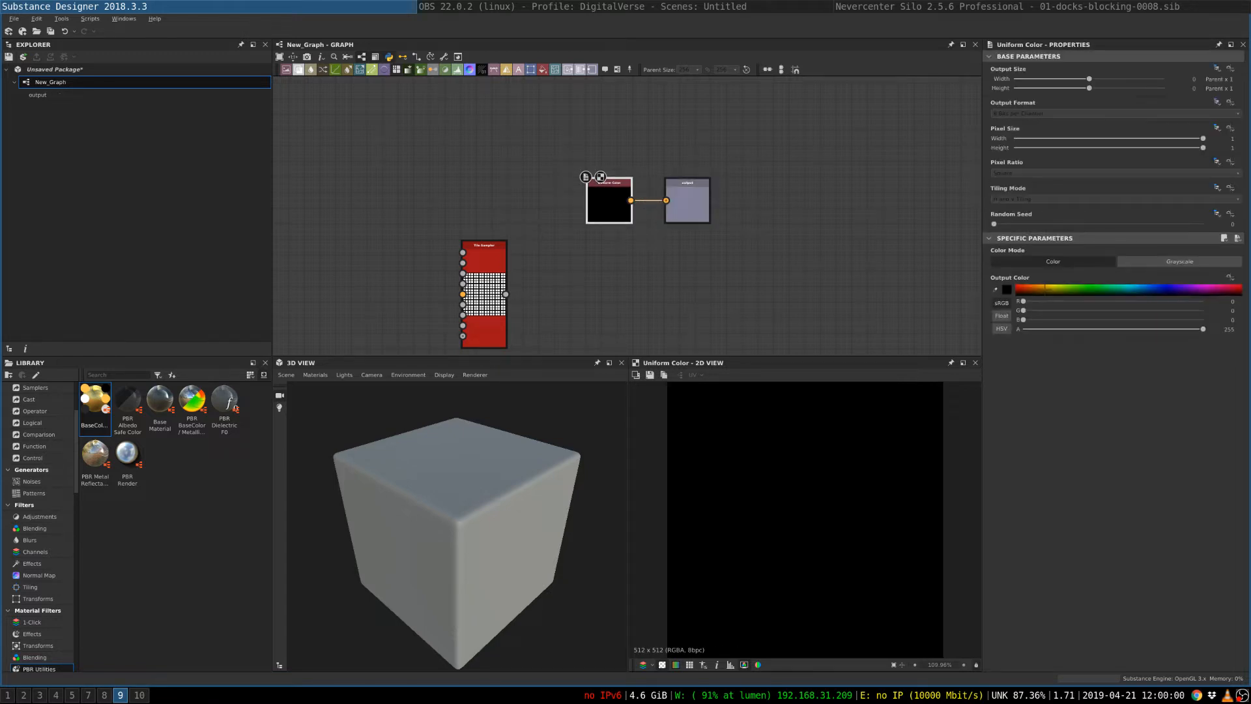
drag(1042, 287, 1038, 287)
click(679, 198)
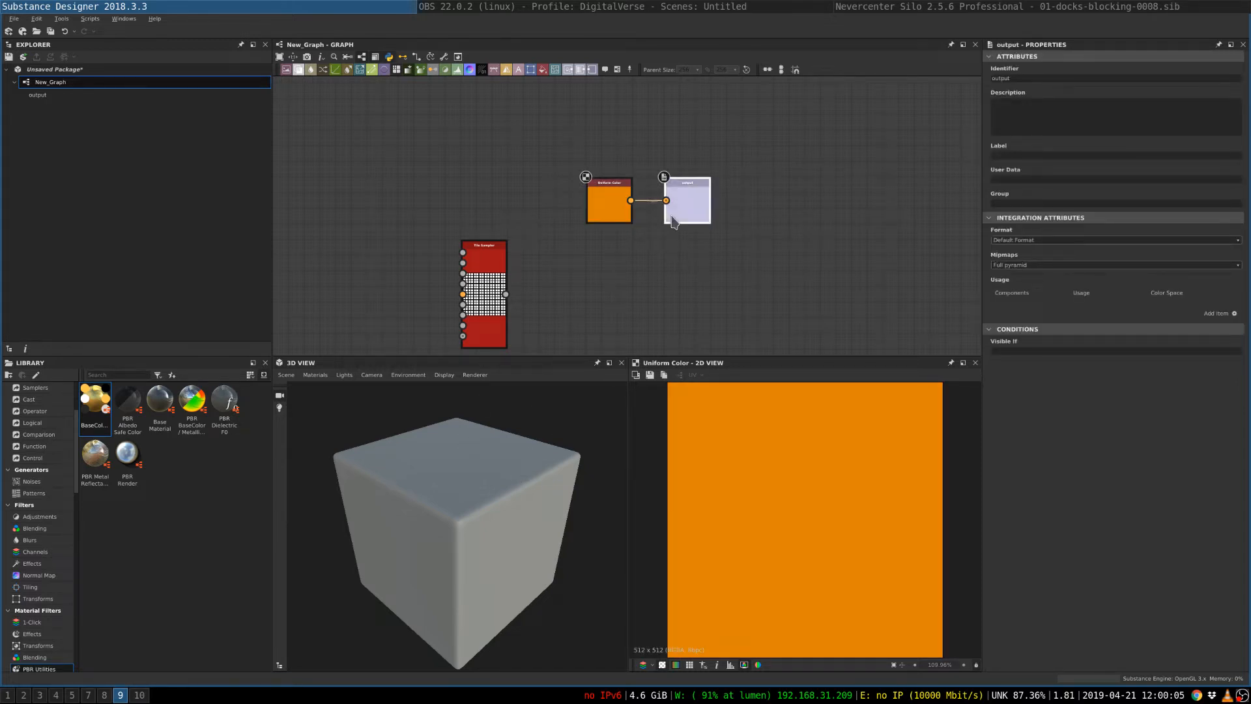
right_click(686, 197)
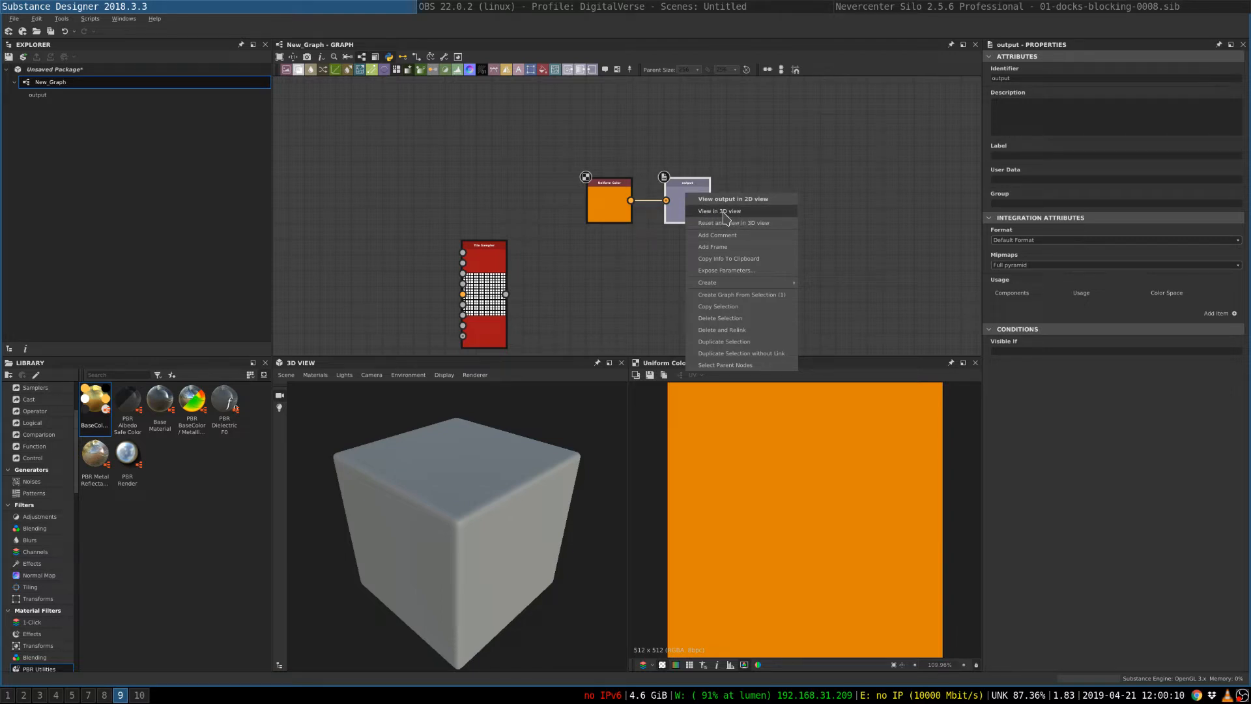
click(590, 286)
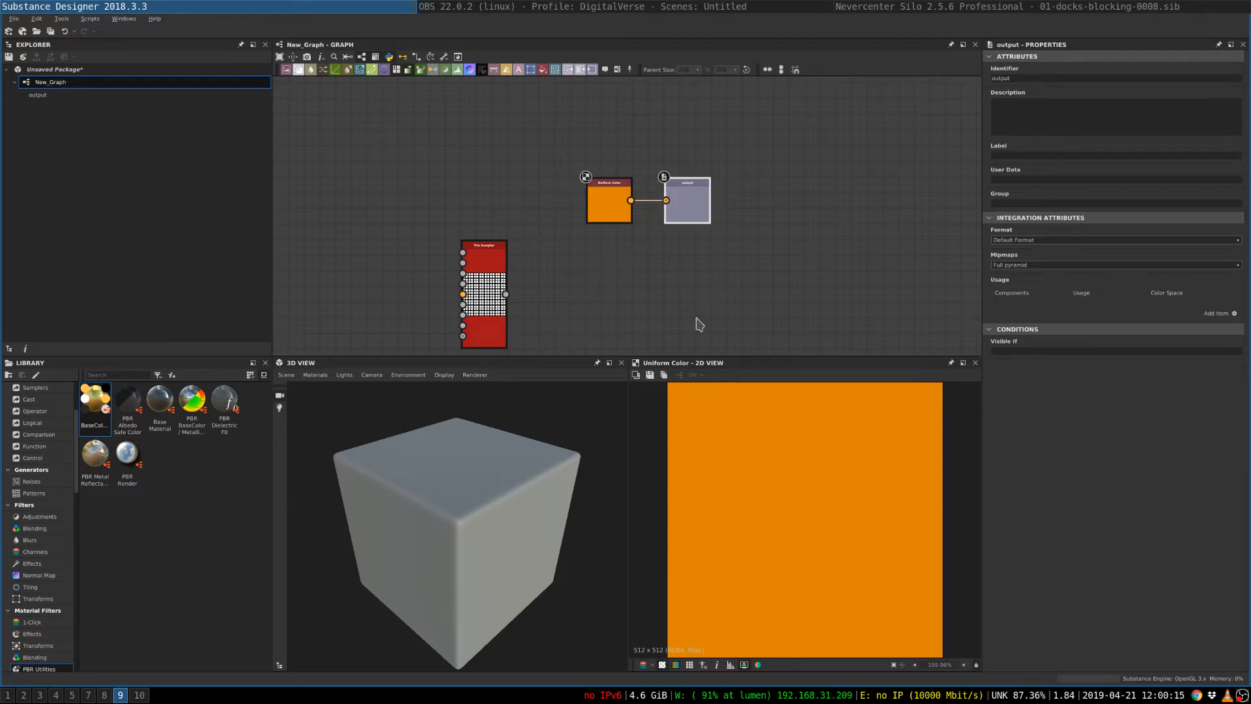
right_click(610, 261)
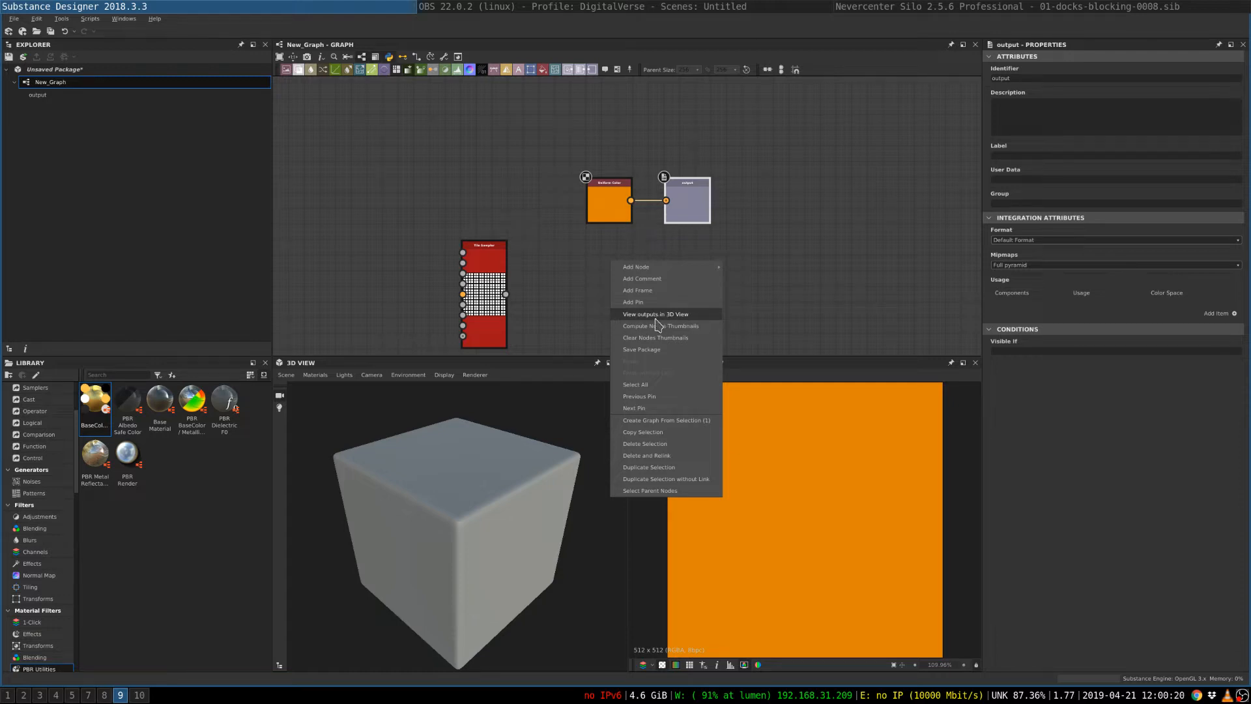
click(534, 288)
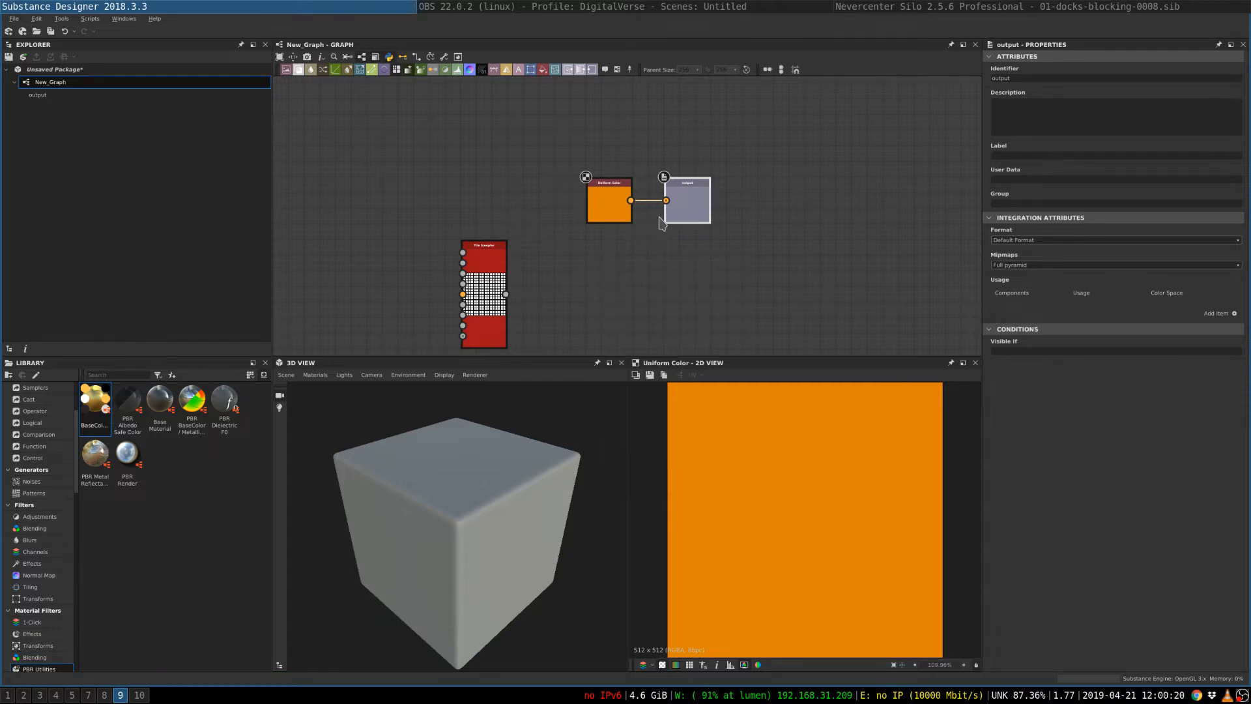
- Show the Output node in the 3D view as Base Color/Diffuse
right_click(689, 192)
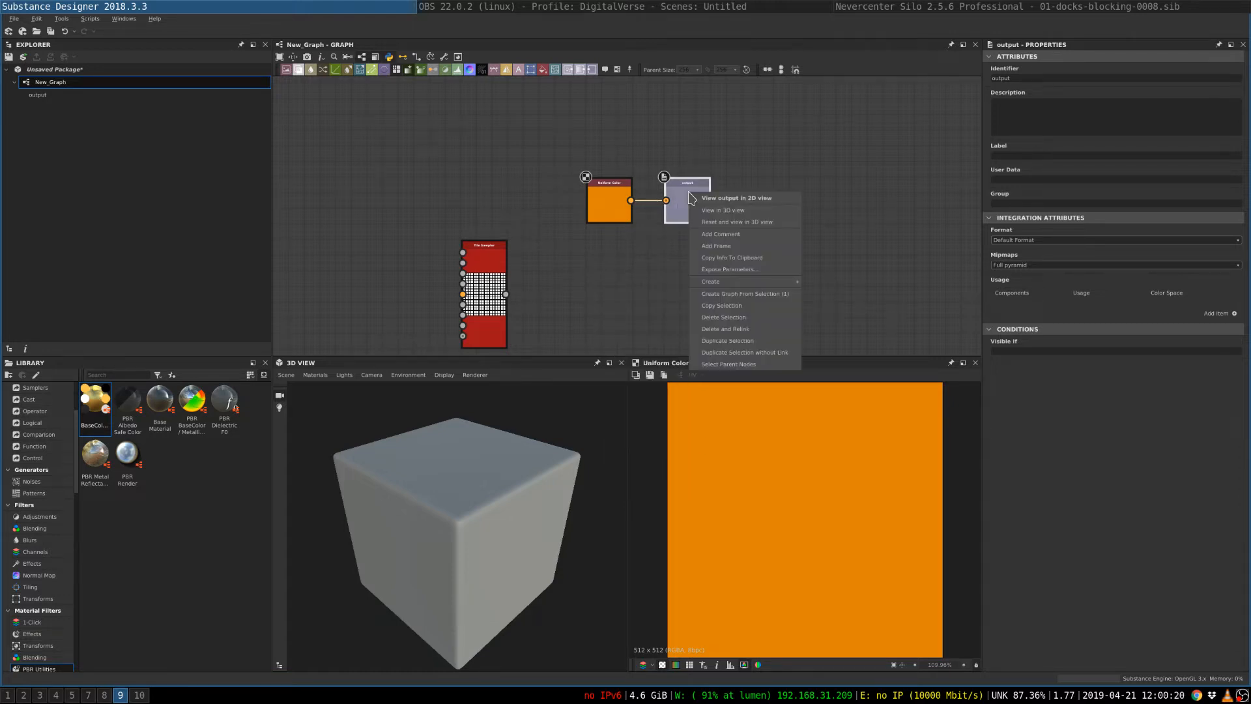
click(712, 221)
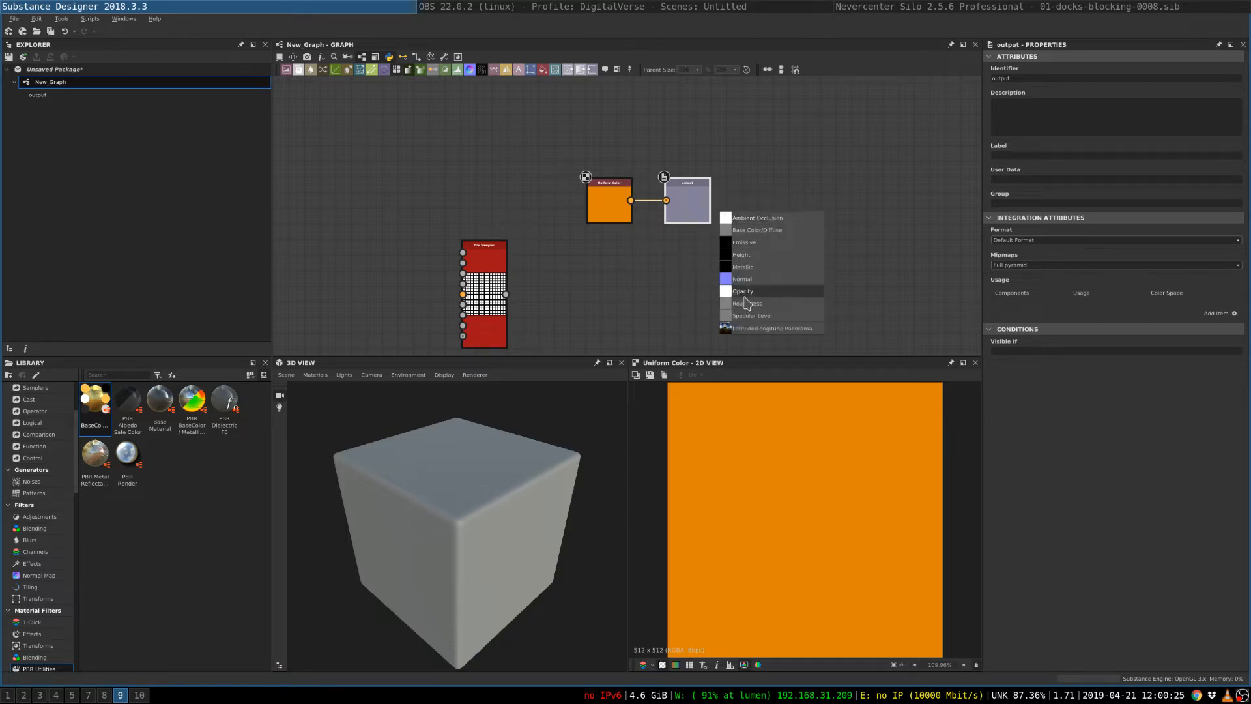
click(743, 231)
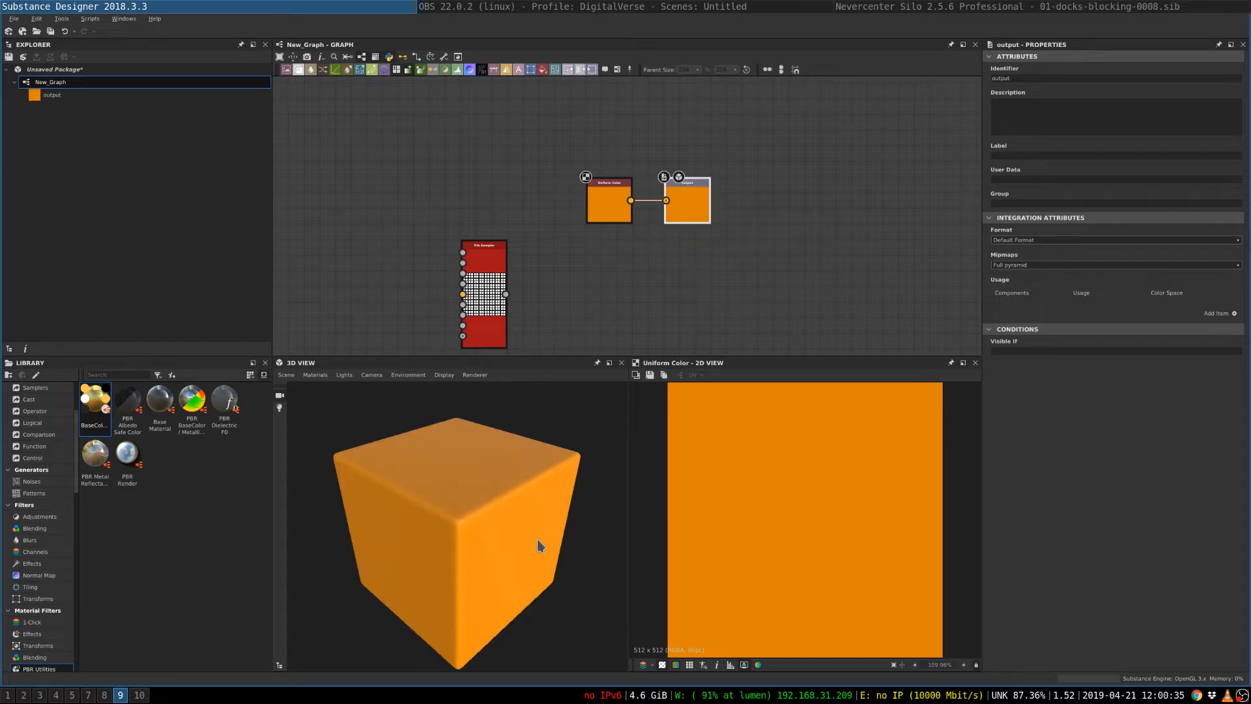
mouse_move(474, 516)
mouse_down()
mouse_move(461, 584)
mouse_move(464, 498)
mouse_up()
- Move the Uniform Color and Output nodes together farther up in the graph, away from the Tile Sampler
drag(522, 143, 693, 165)
click(683, 258)
middle_drag(671, 307, 664, 282)
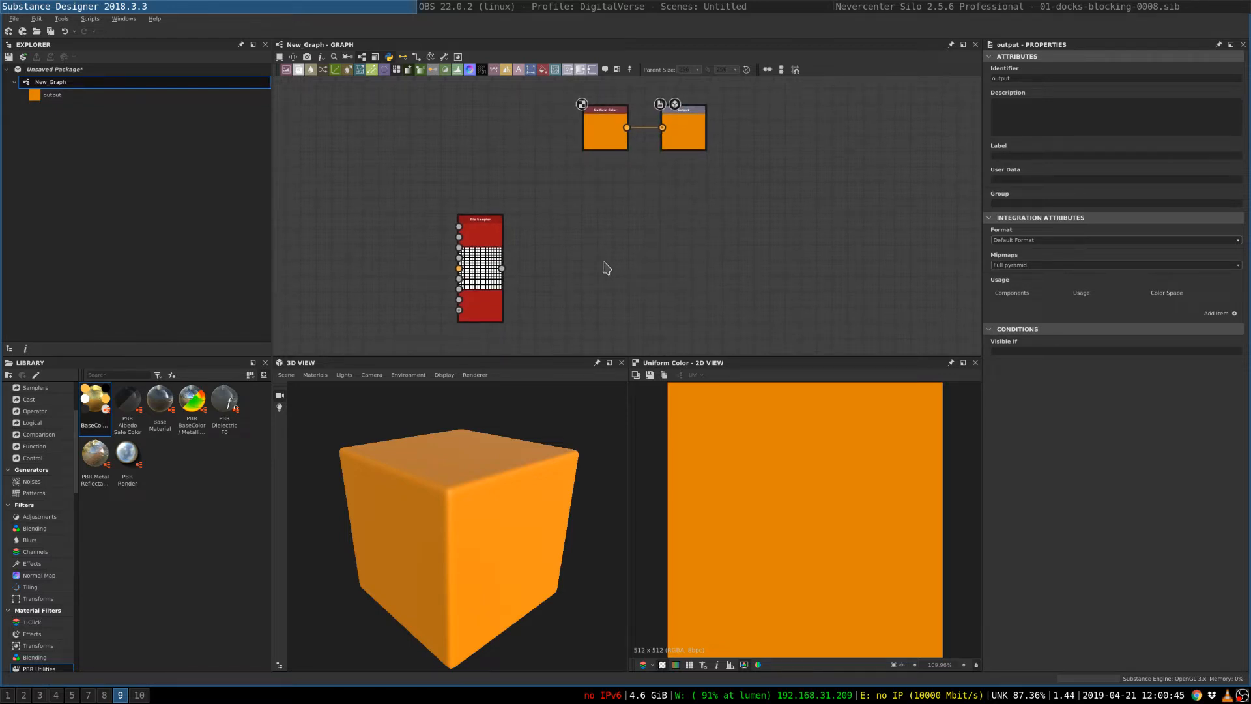
- Add a Normal node to the right of the Tile Sampler and connect the Tile Sampler's output to its input
key(space)
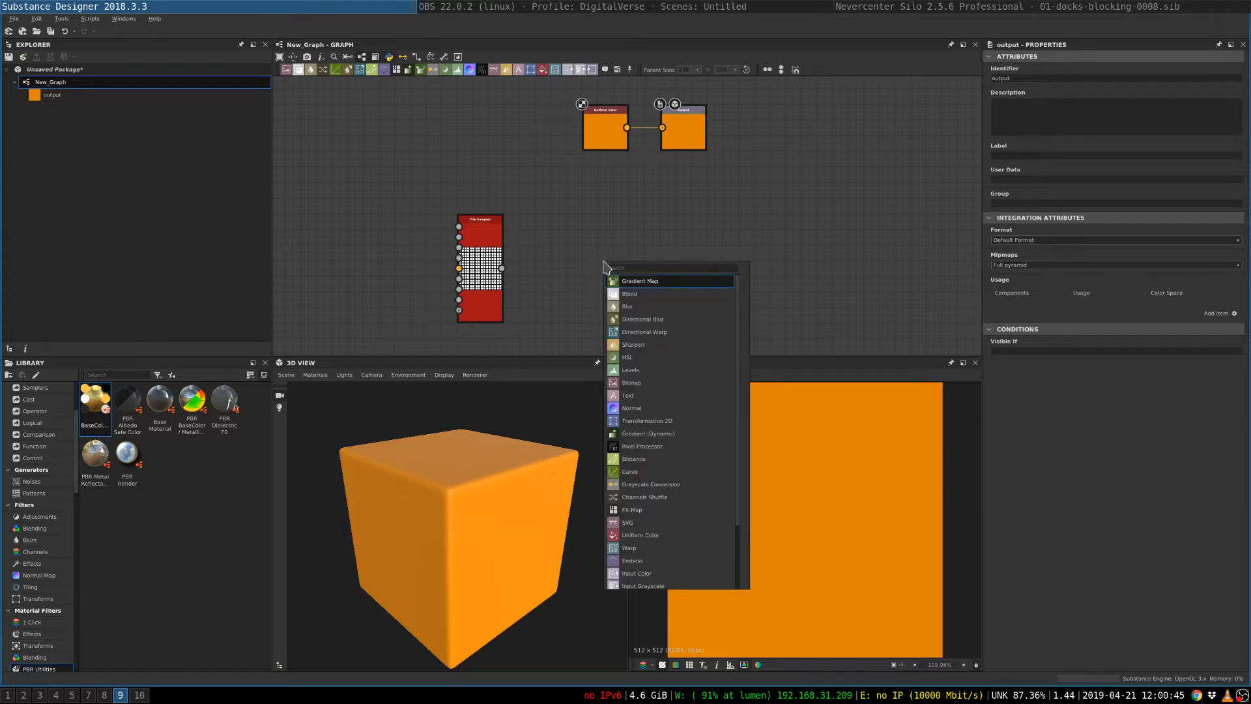
text(normal)
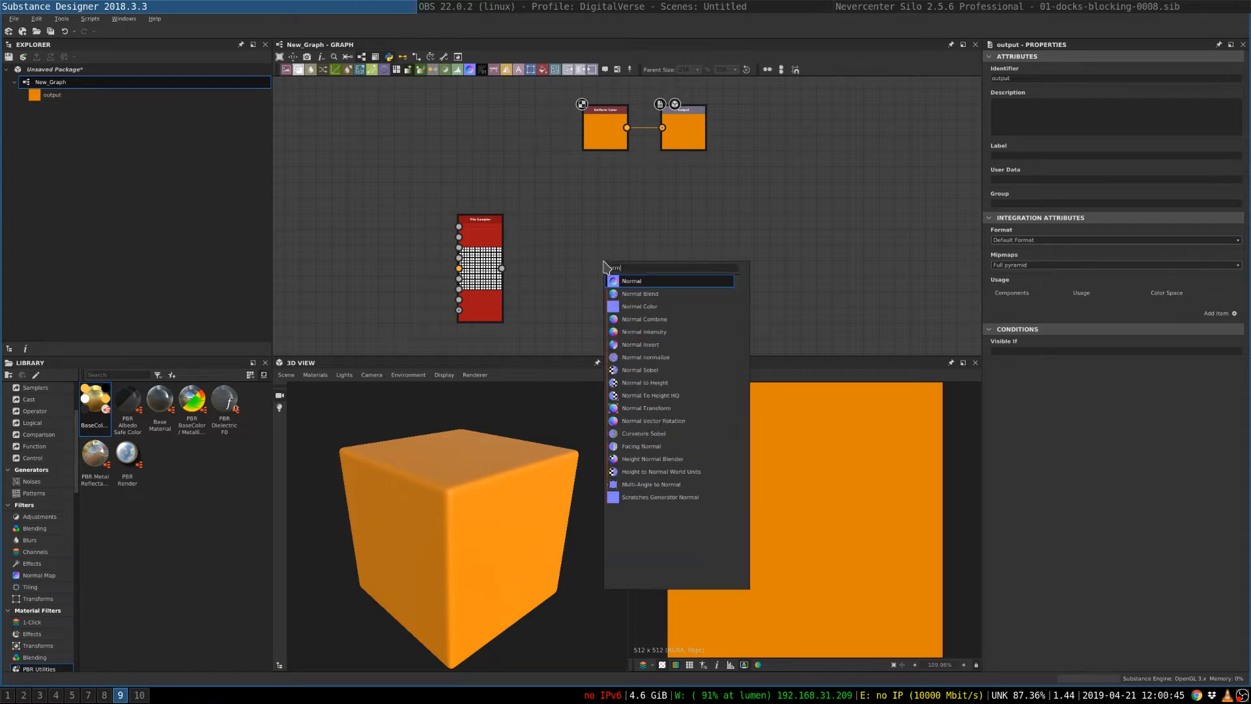
key(Return)
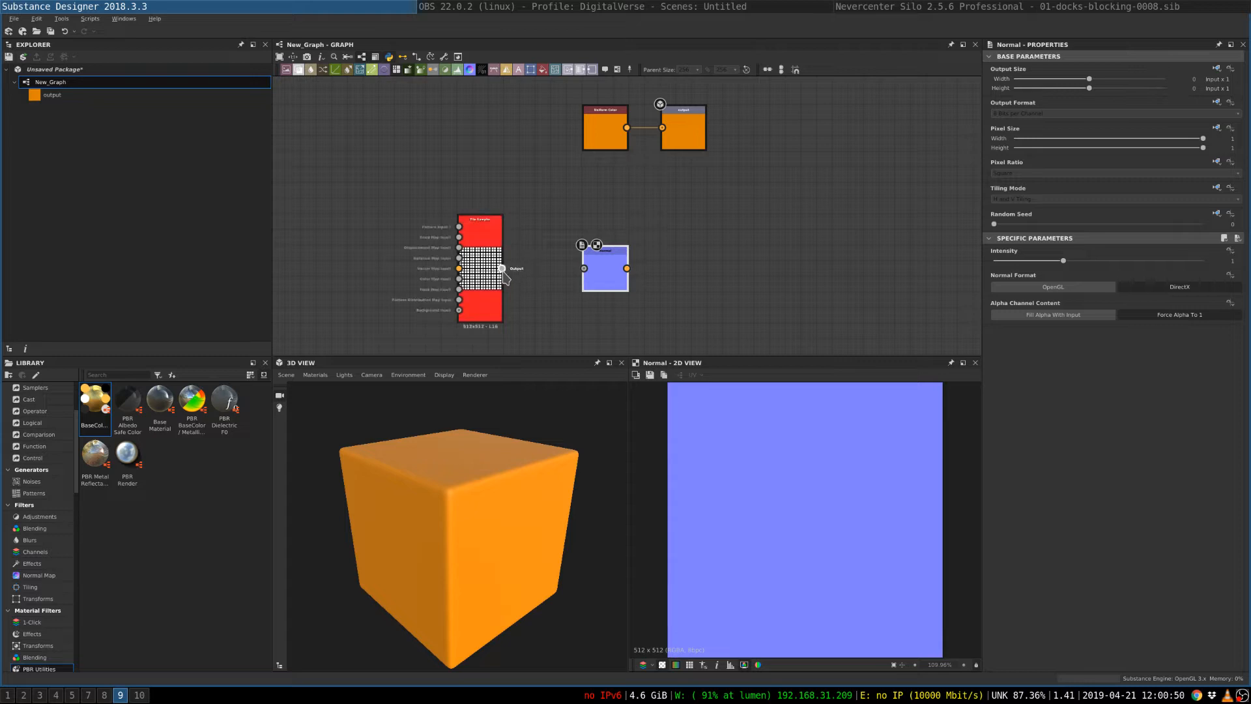
drag(502, 268, 583, 277)
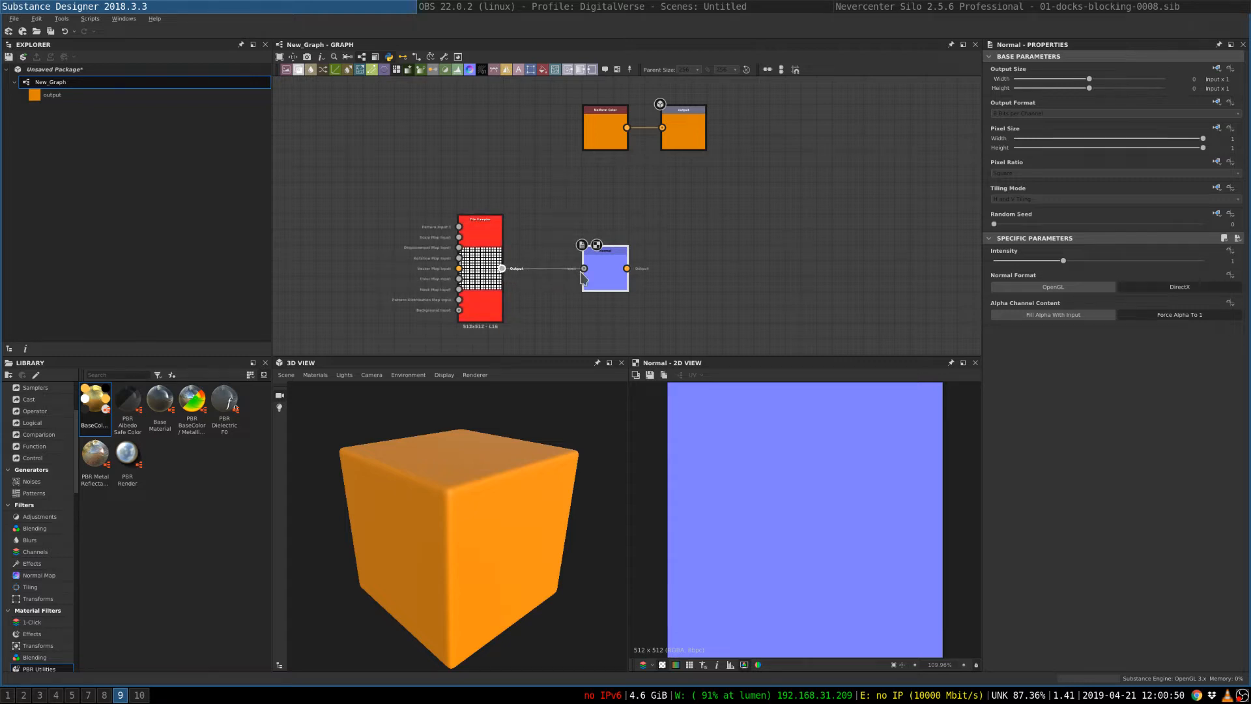
- Preview the Tile Sampler and Normal nodes in the 2D view, and move the Normal node closer to the Tile Sampler
double_click(480, 253)
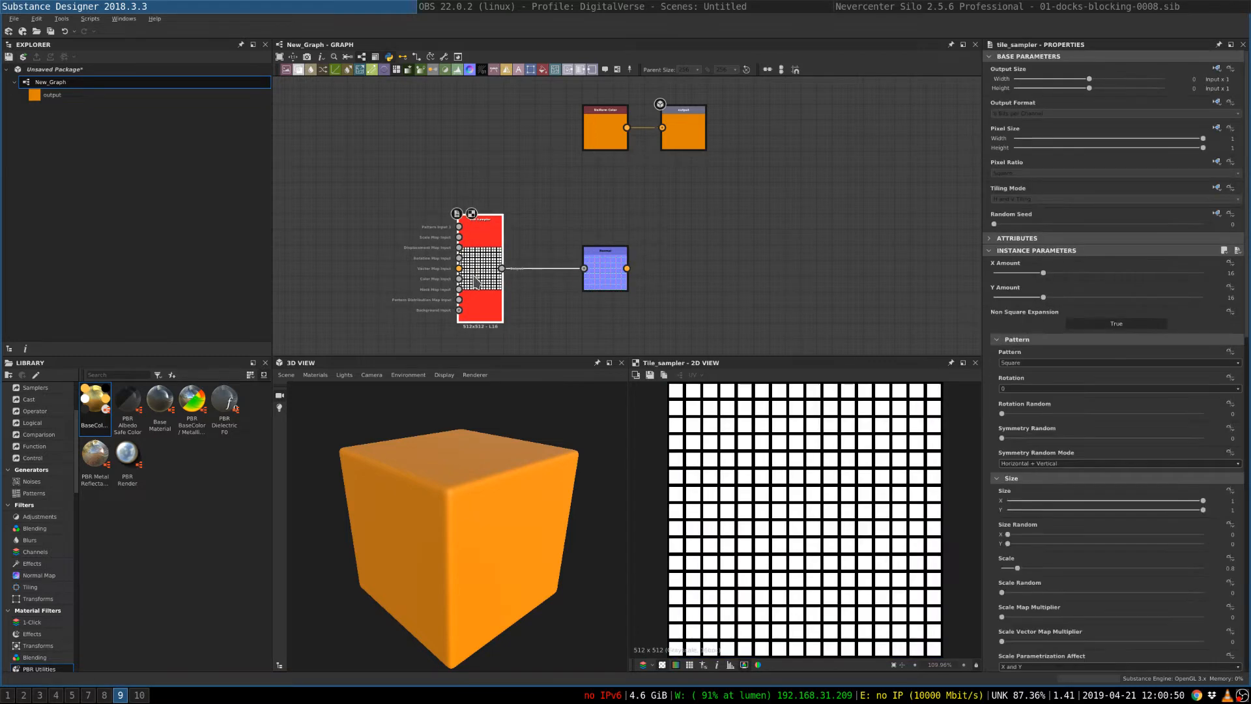
double_click(612, 272)
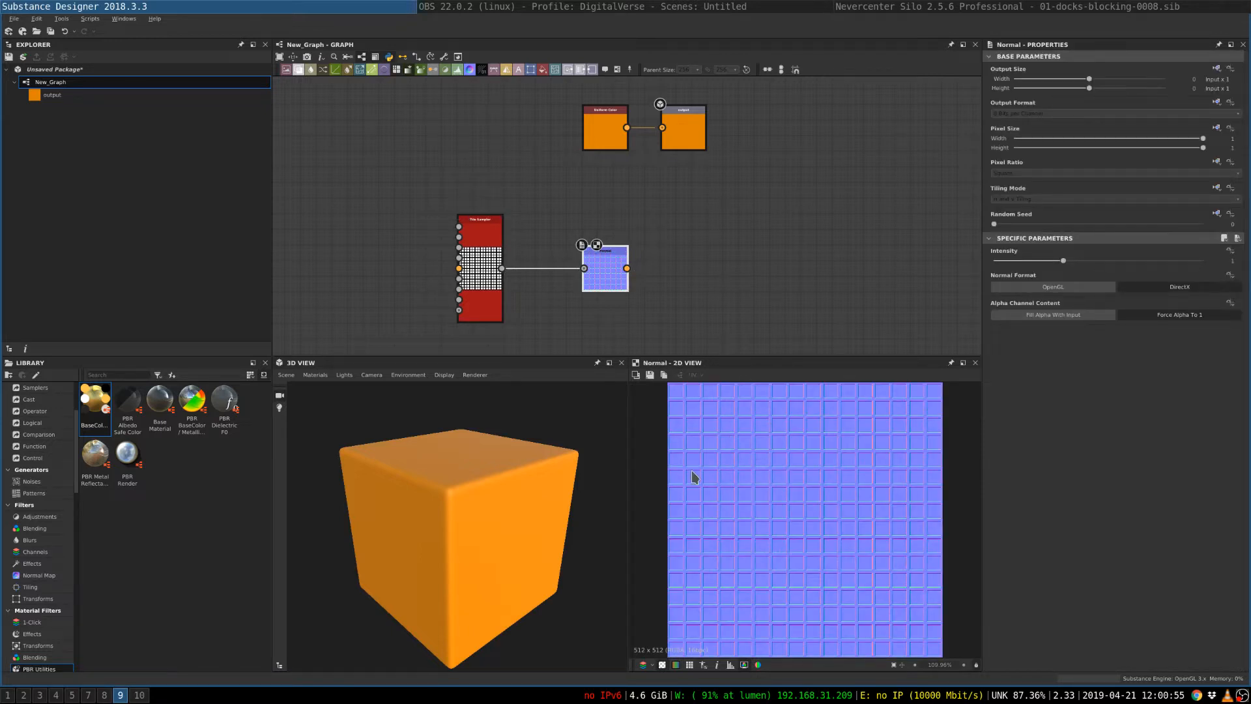
drag(617, 277, 601, 277)
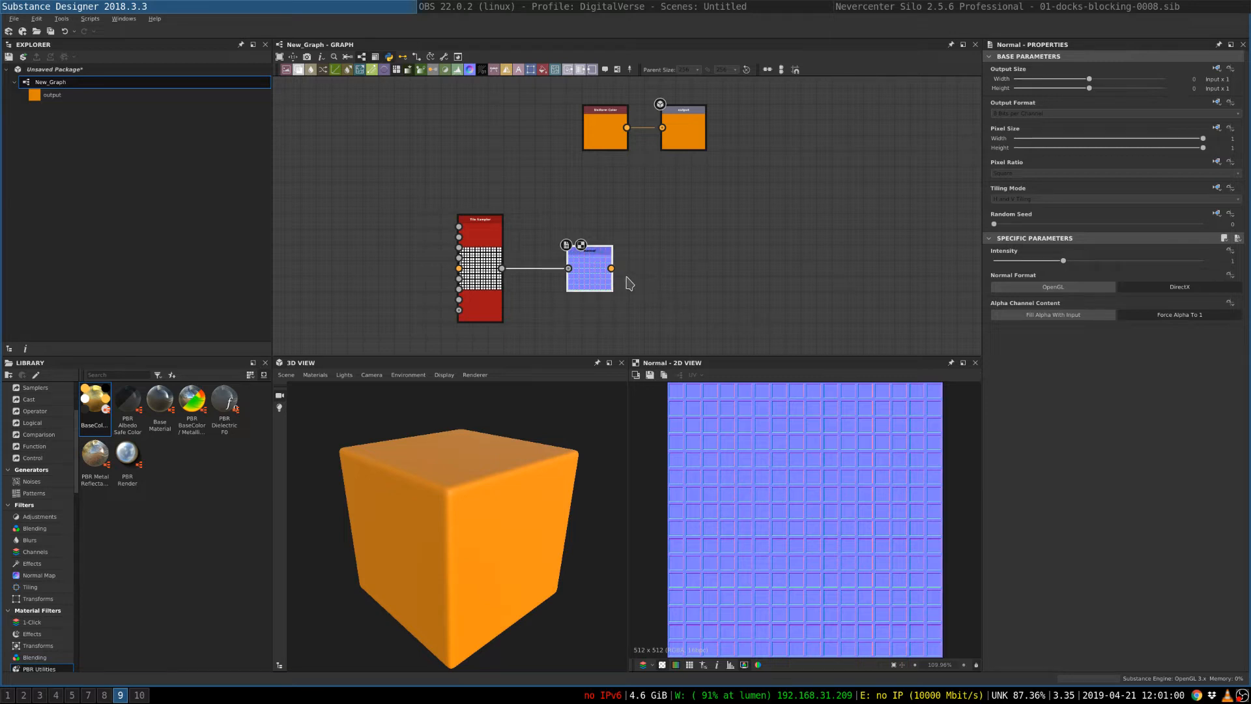
- Add a second Output node to the right of the Normal node and show it in the 3D view as Normal
key(space)
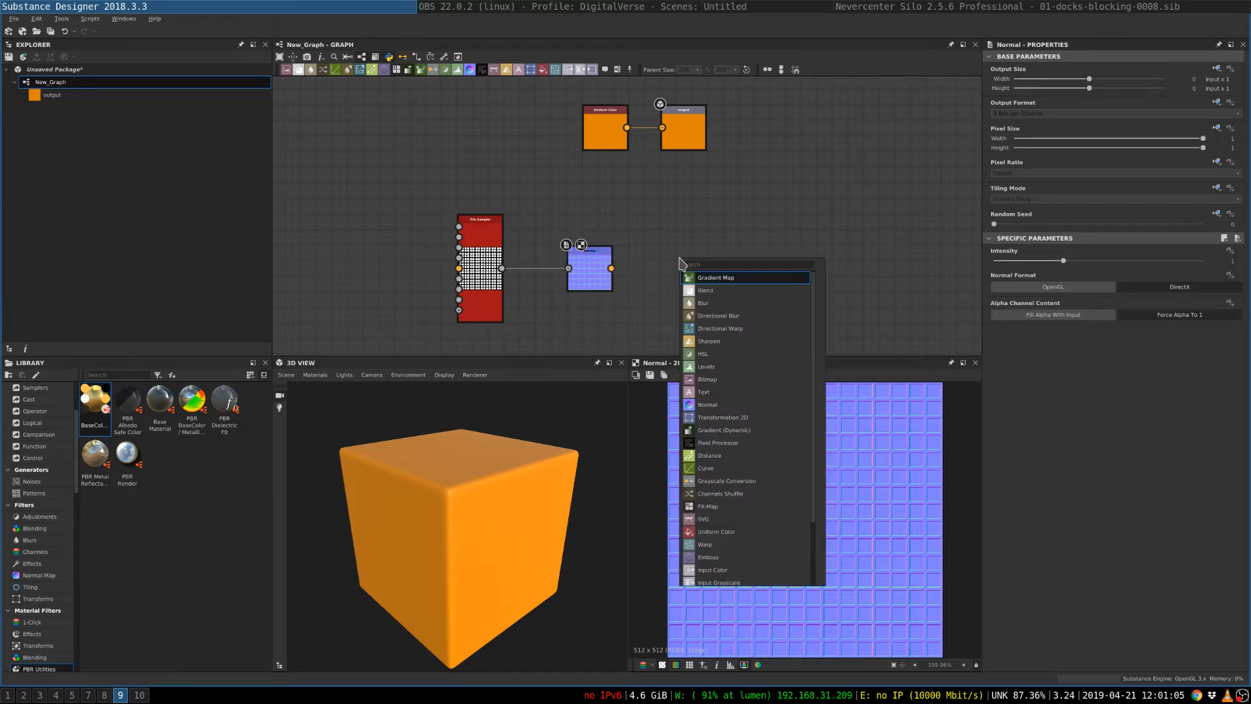
text(output)
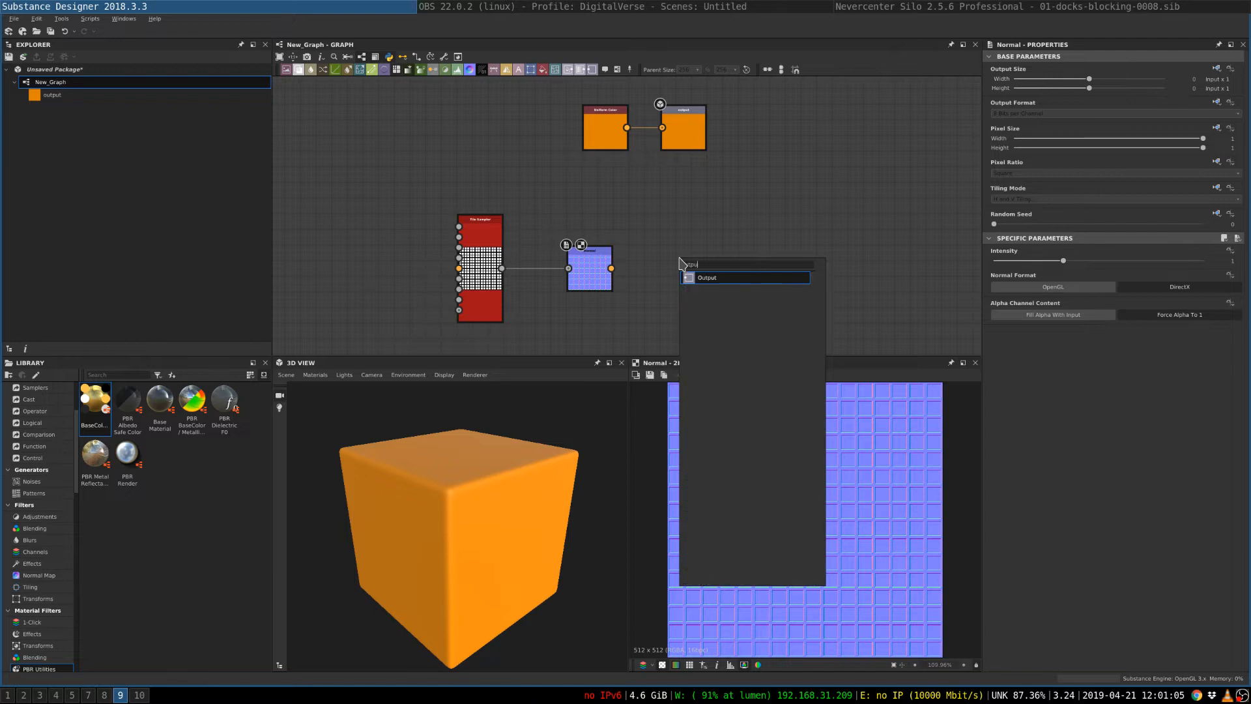
key(Return)
right_click(682, 263)
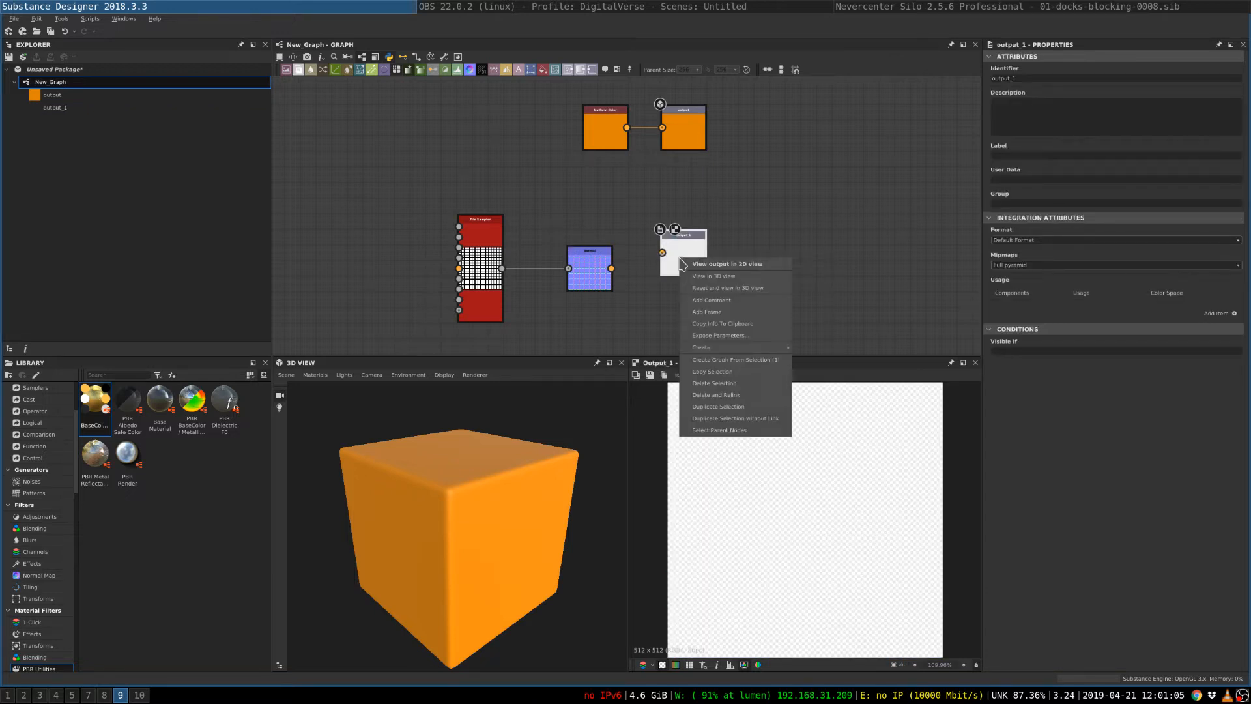
click(711, 276)
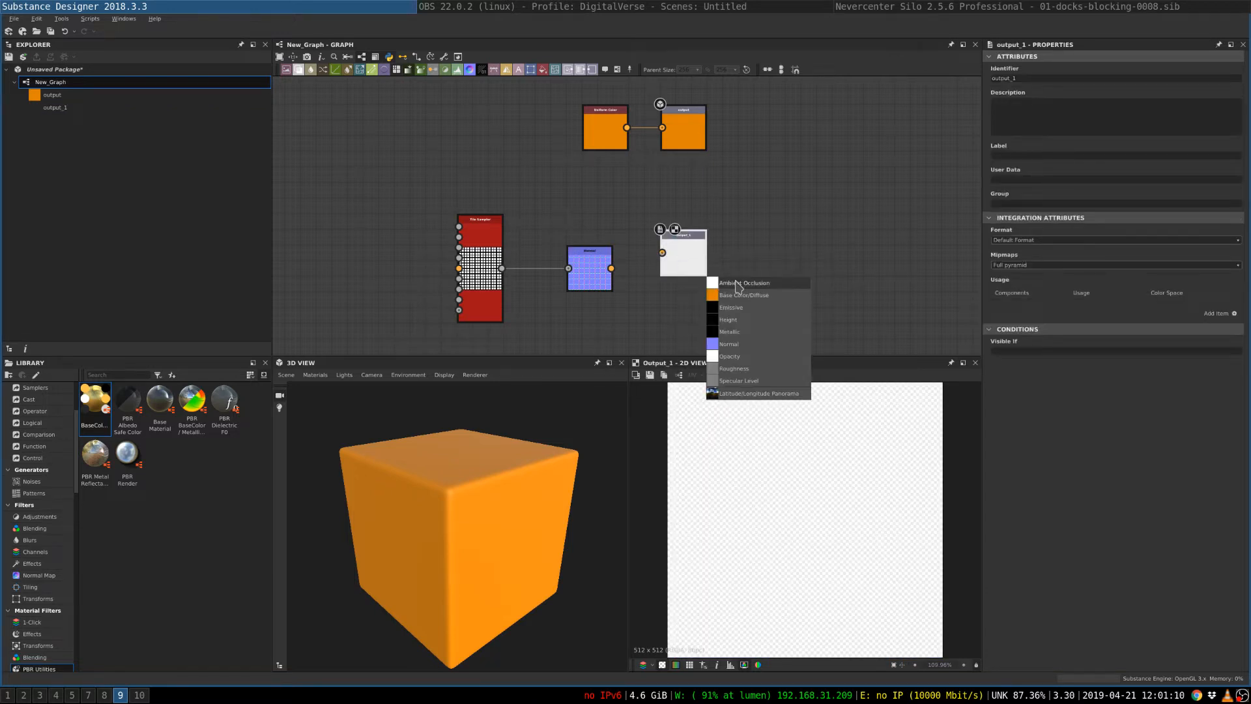
click(730, 345)
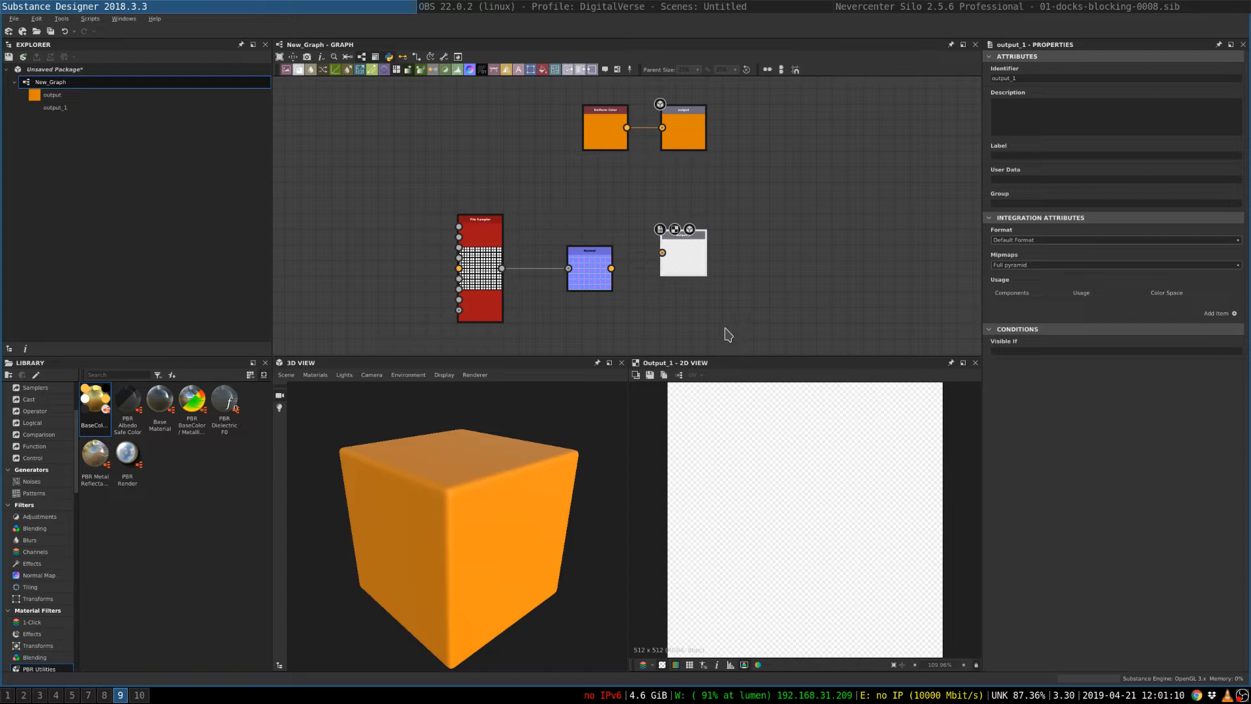
- Align the new Output node with the Normal node and connect the Normal node's output to it
drag(694, 266, 694, 274)
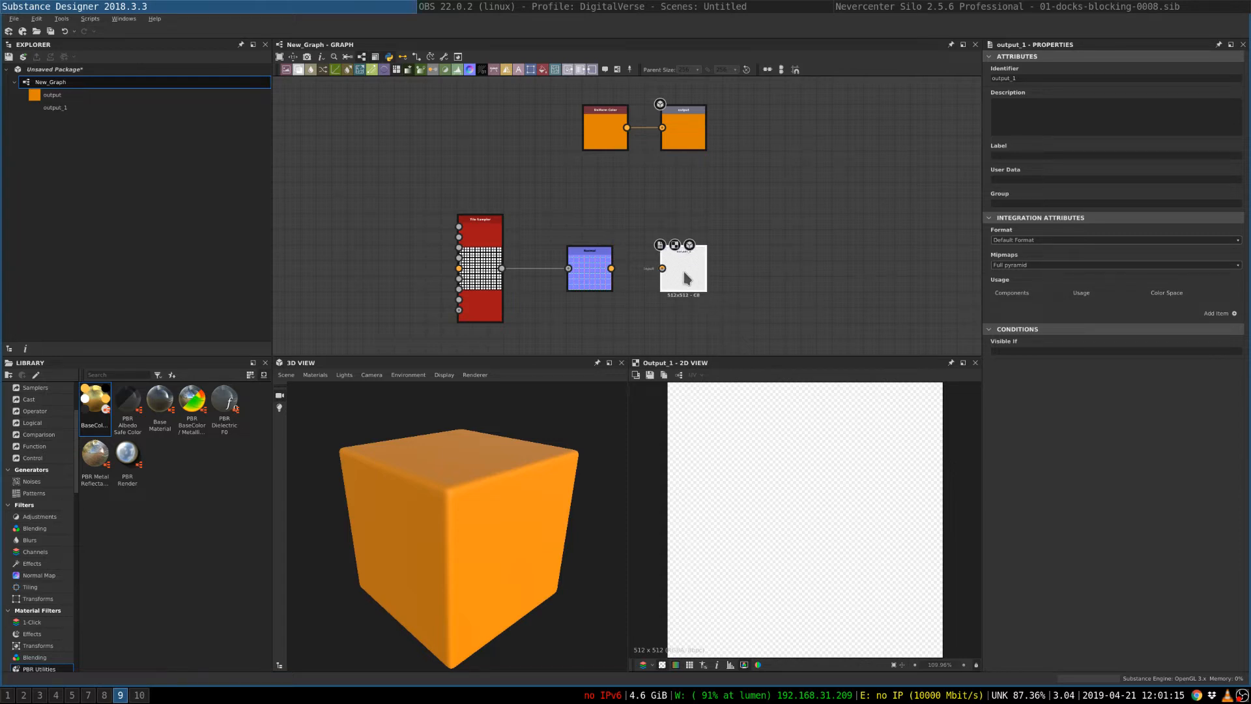
drag(611, 268, 663, 269)
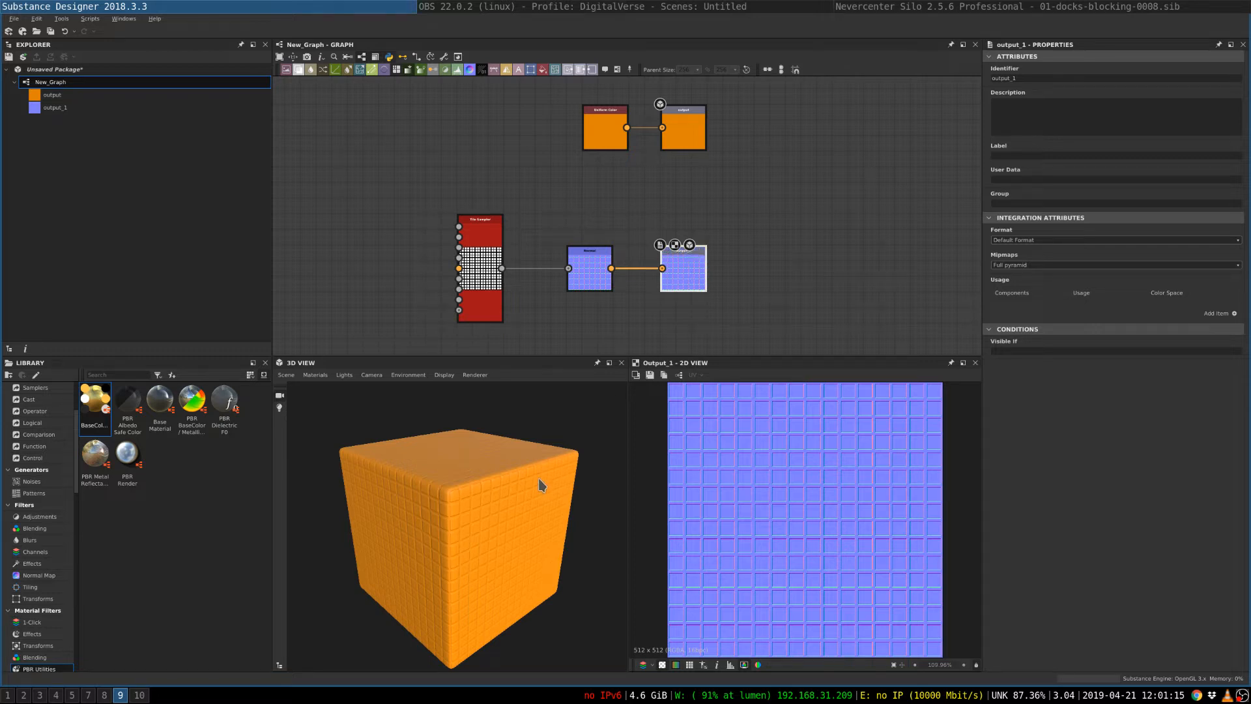
drag(526, 475, 586, 413)
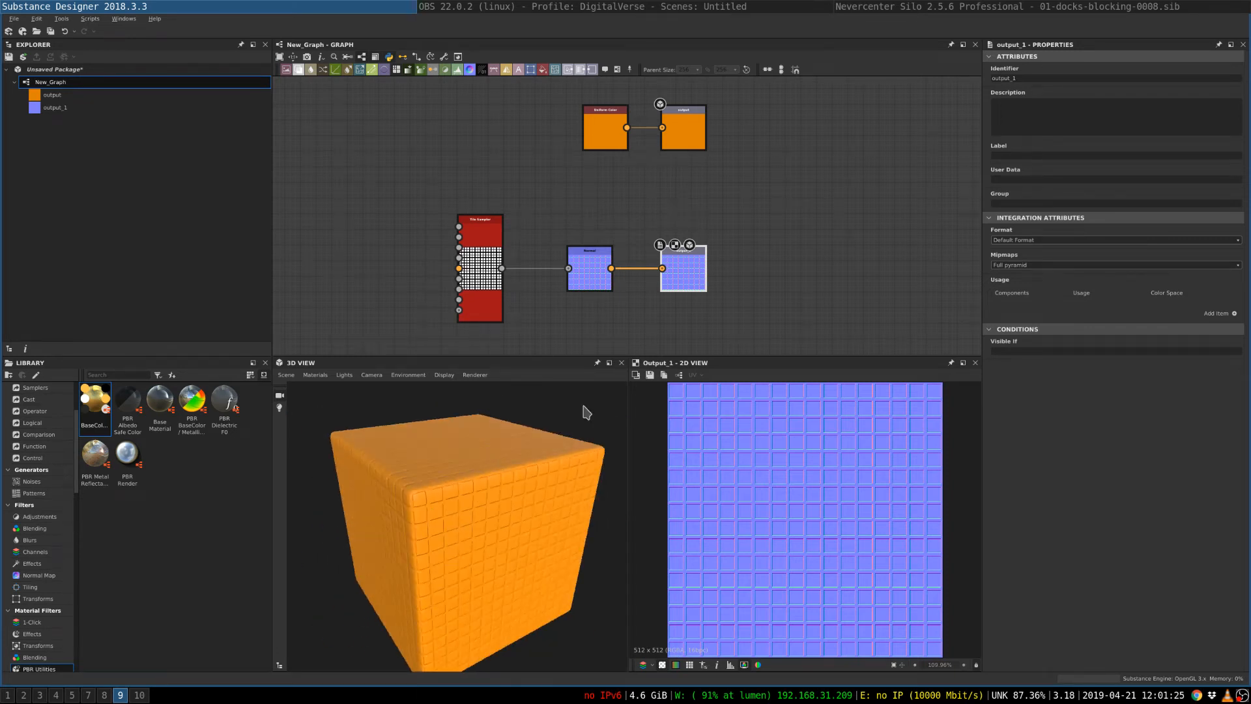
- Move the Normal node closer to the Tile Sampler to free space before its Output node
middle_drag(719, 272, 720, 233)
drag(596, 243, 550, 242)
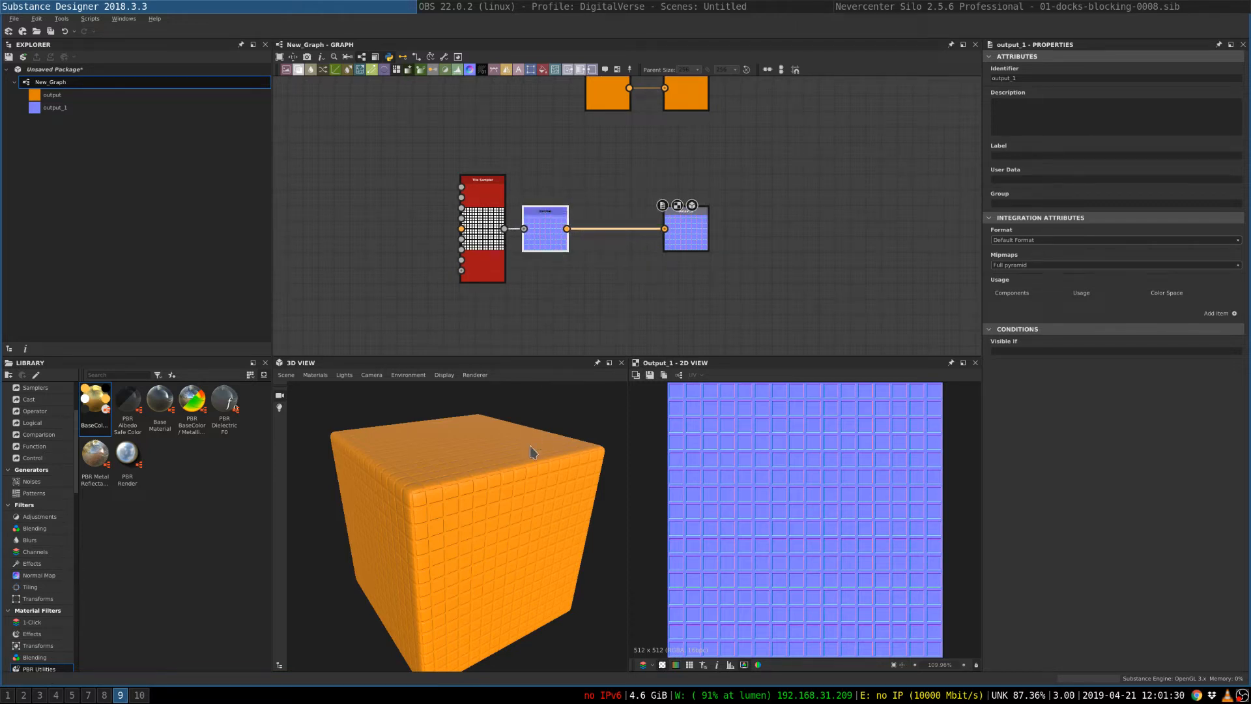
drag(522, 462, 520, 508)
- Add a Normal to Height node below the Normal node's link and connect the Normal node's output to its input
key(space)
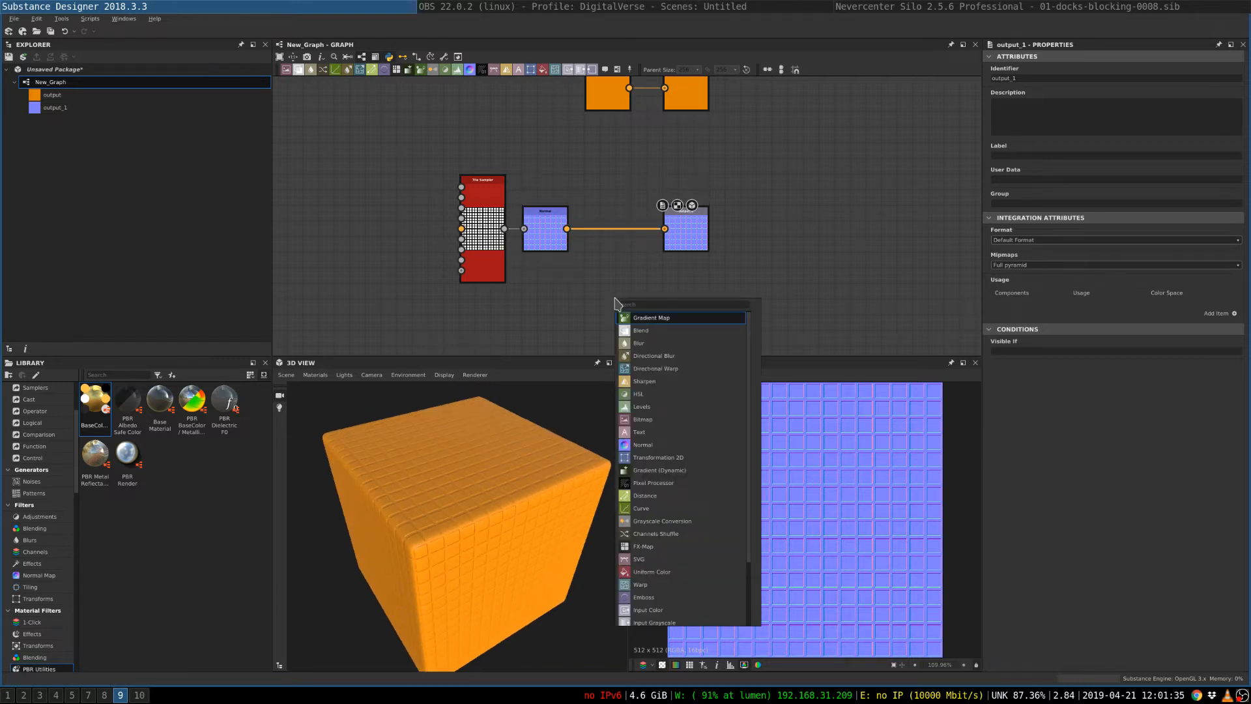
text(norma)
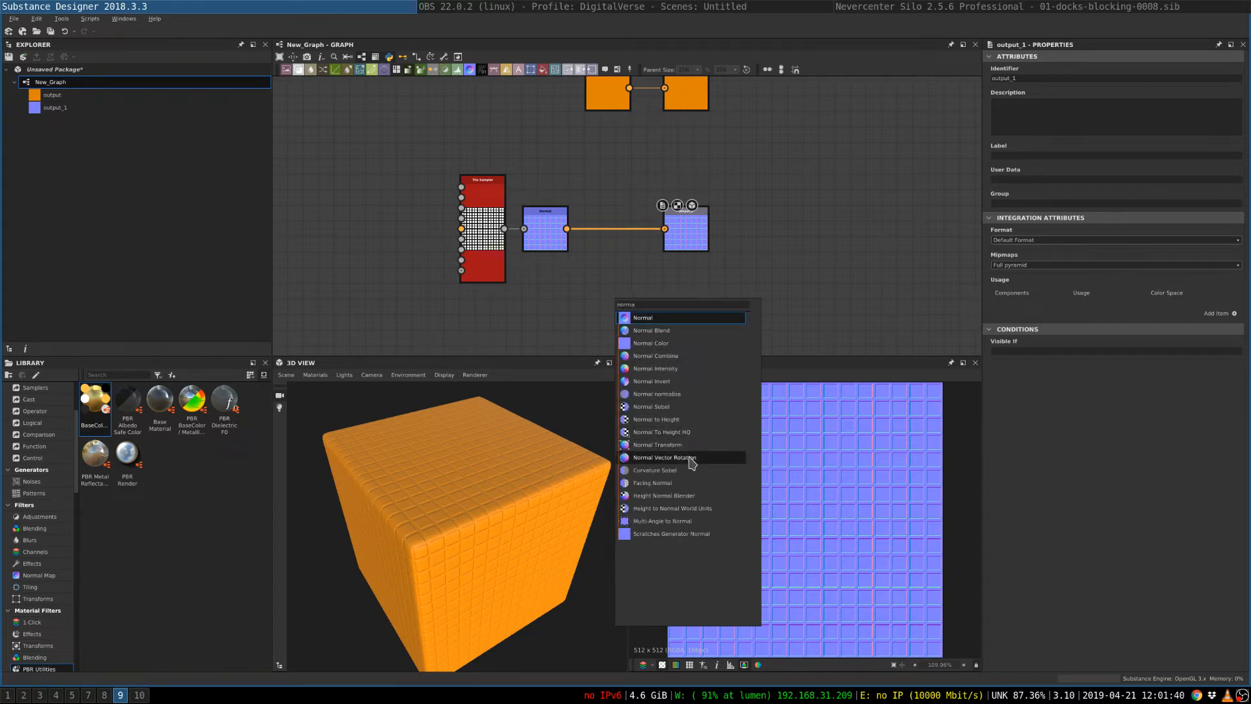
click(674, 424)
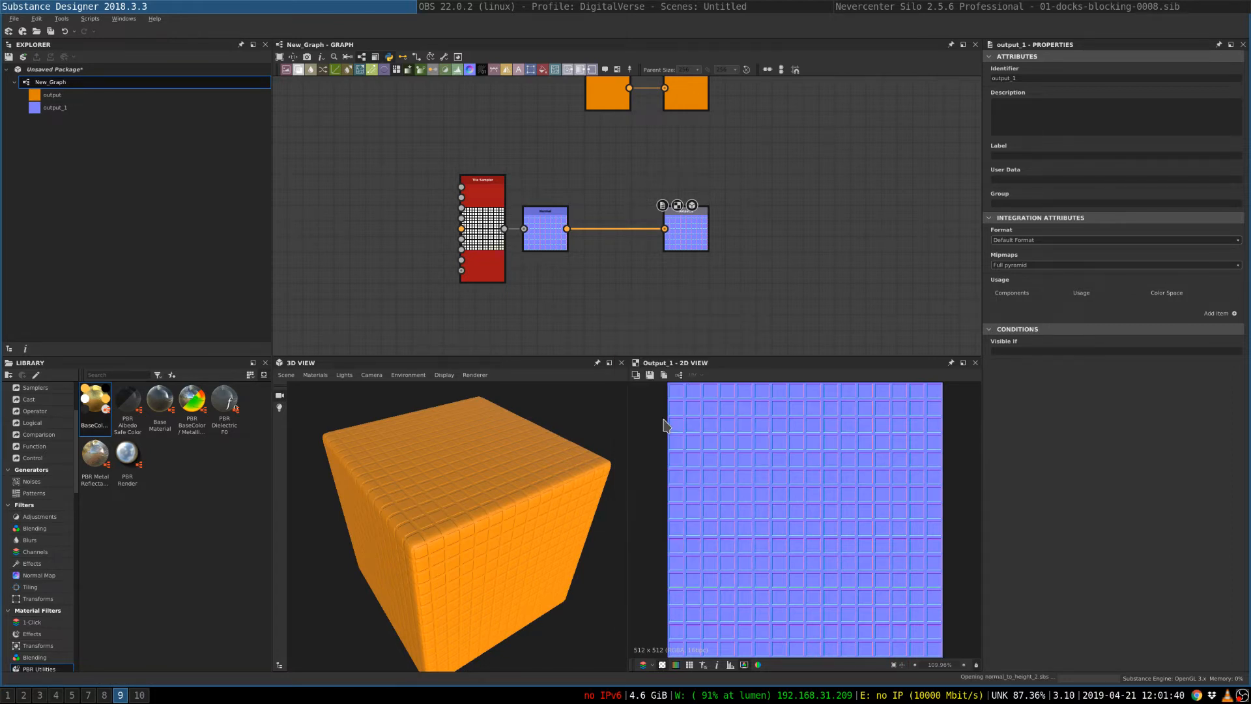
drag(567, 229, 586, 291)
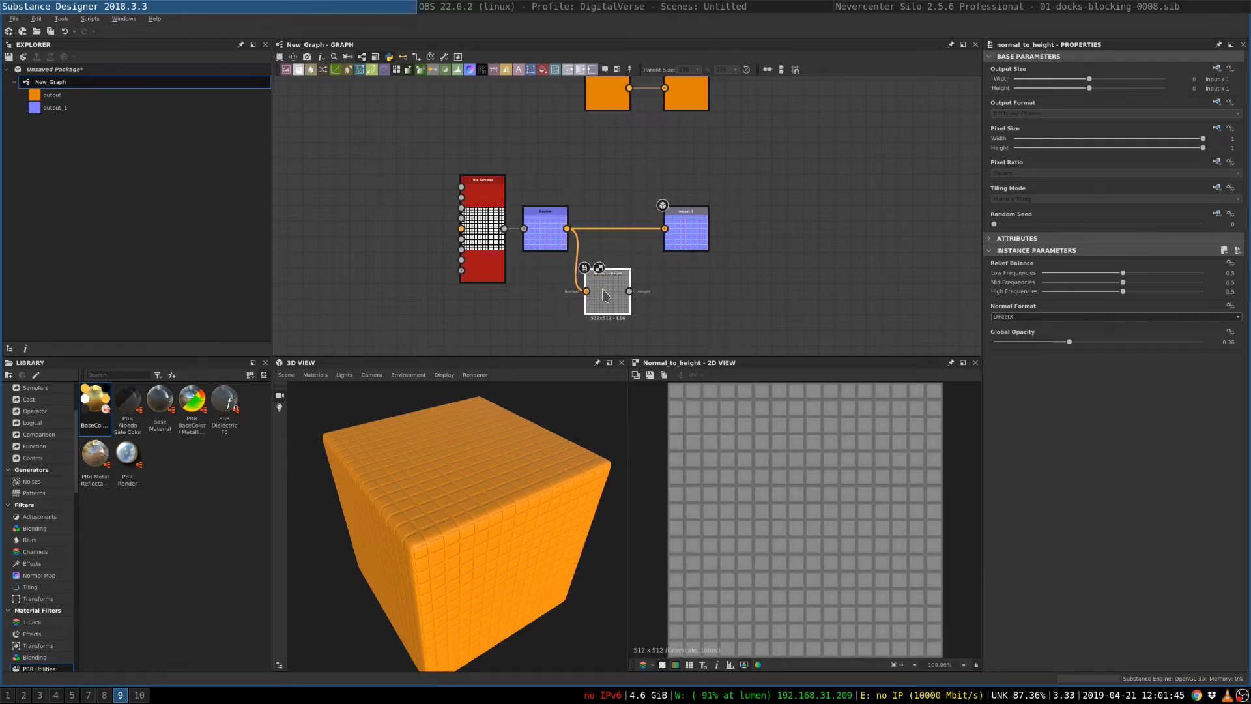
- Add a third Output node fed by the Normal to Height node and show it in the 3D view as Height
key(space)
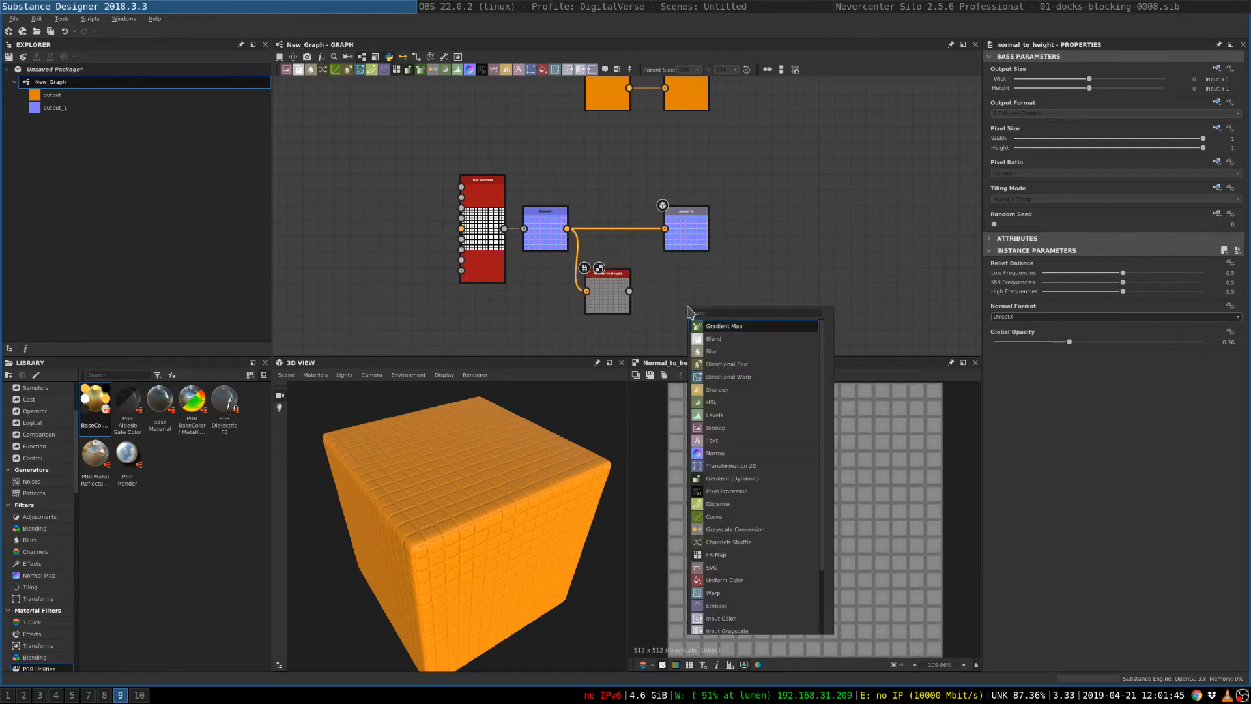
text(out)
key(Return)
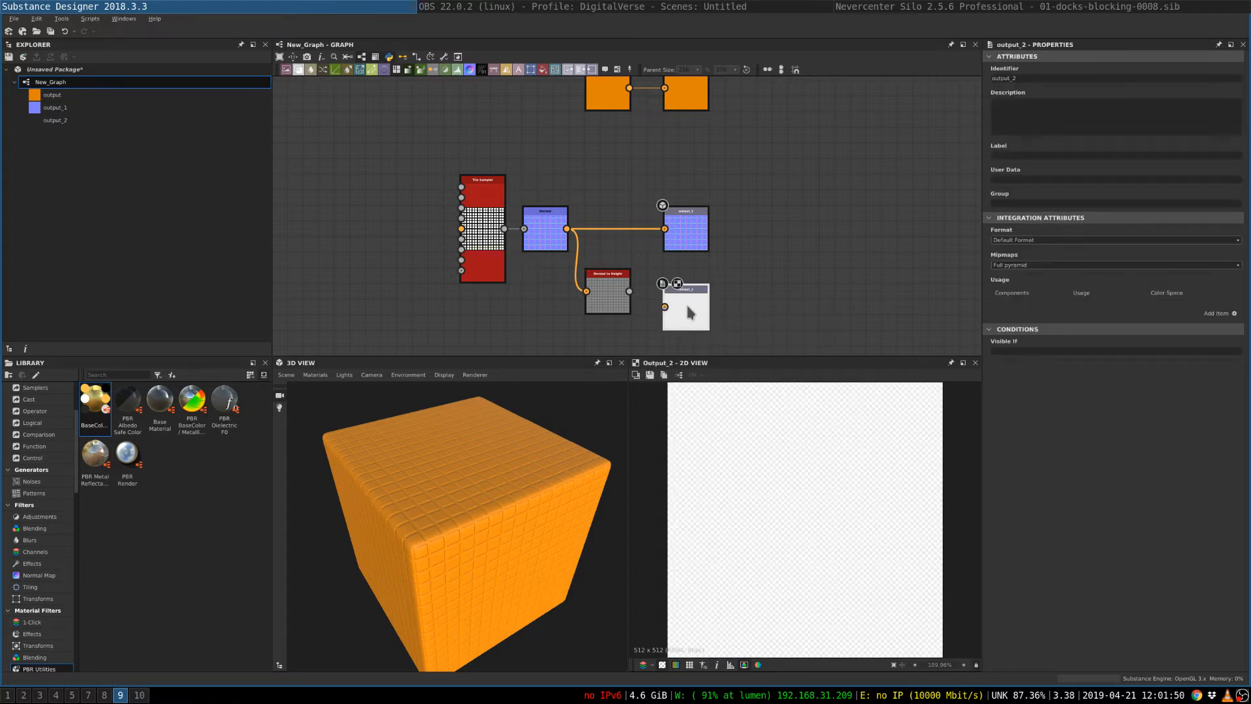
right_click(683, 307)
click(734, 327)
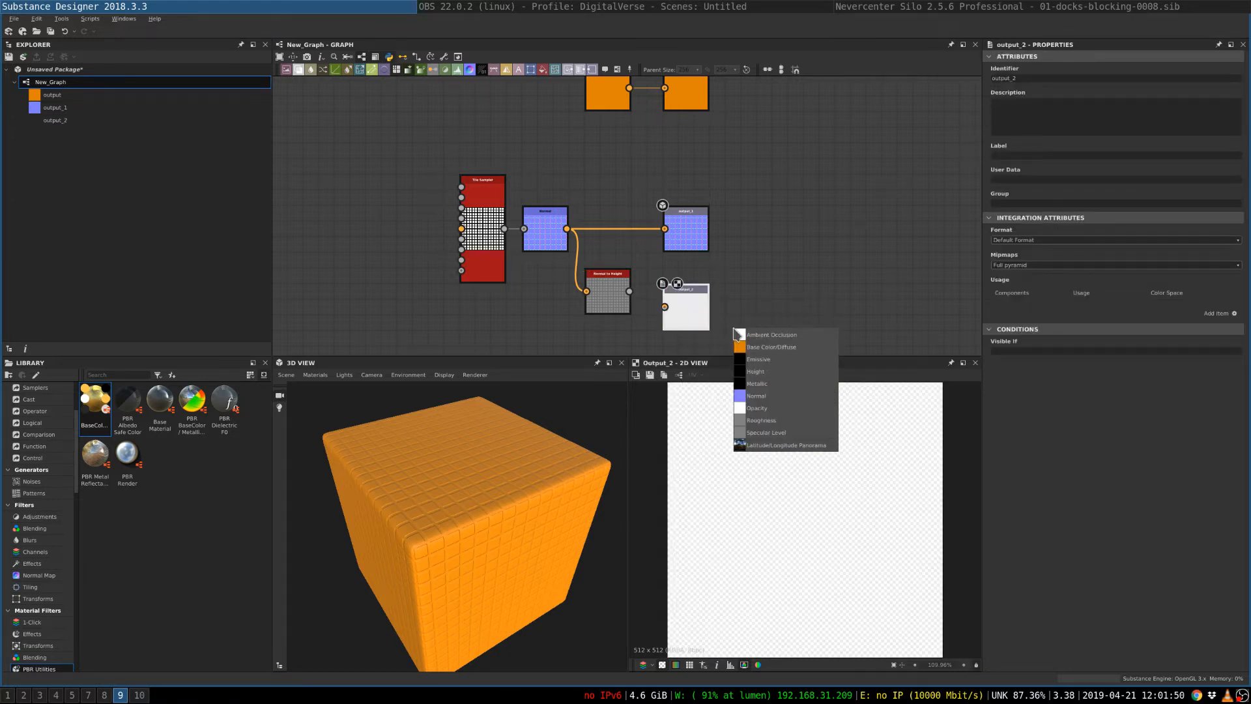
click(792, 351)
drag(630, 292, 694, 308)
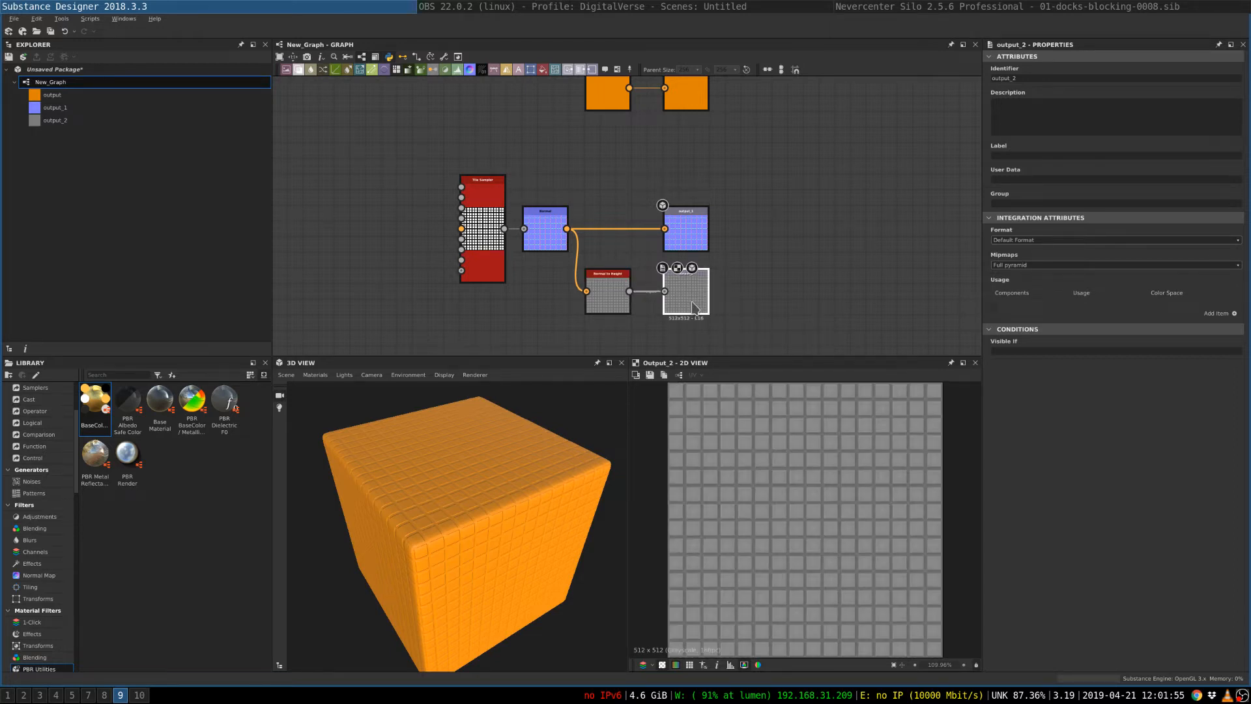
- Edit the 3D view's default material and set its height Scale to 1
drag(534, 497, 498, 526)
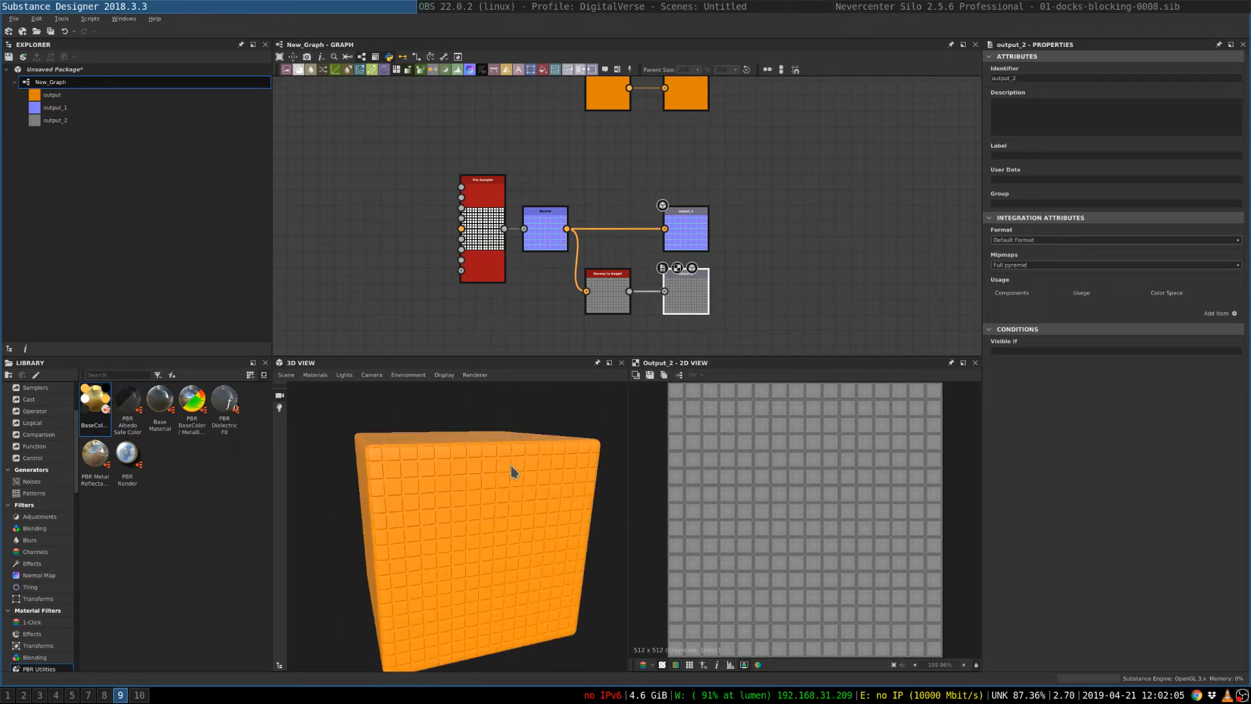
drag(482, 458, 419, 439)
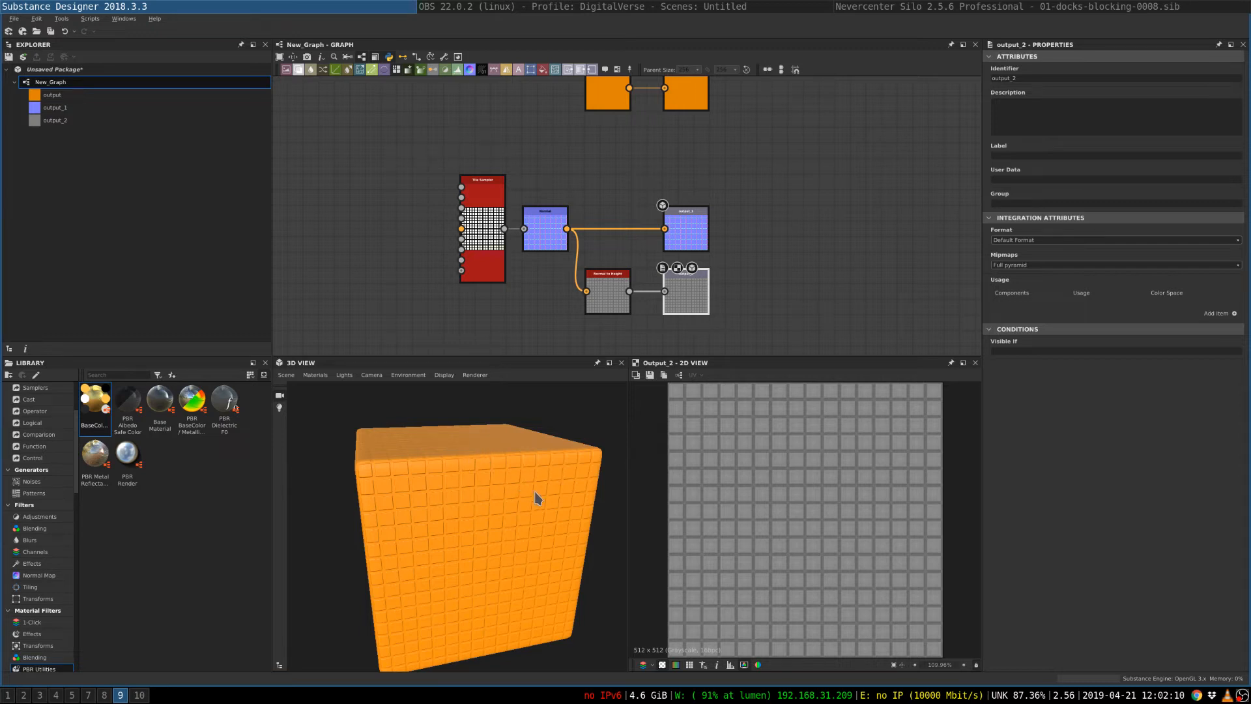
drag(510, 537, 439, 519)
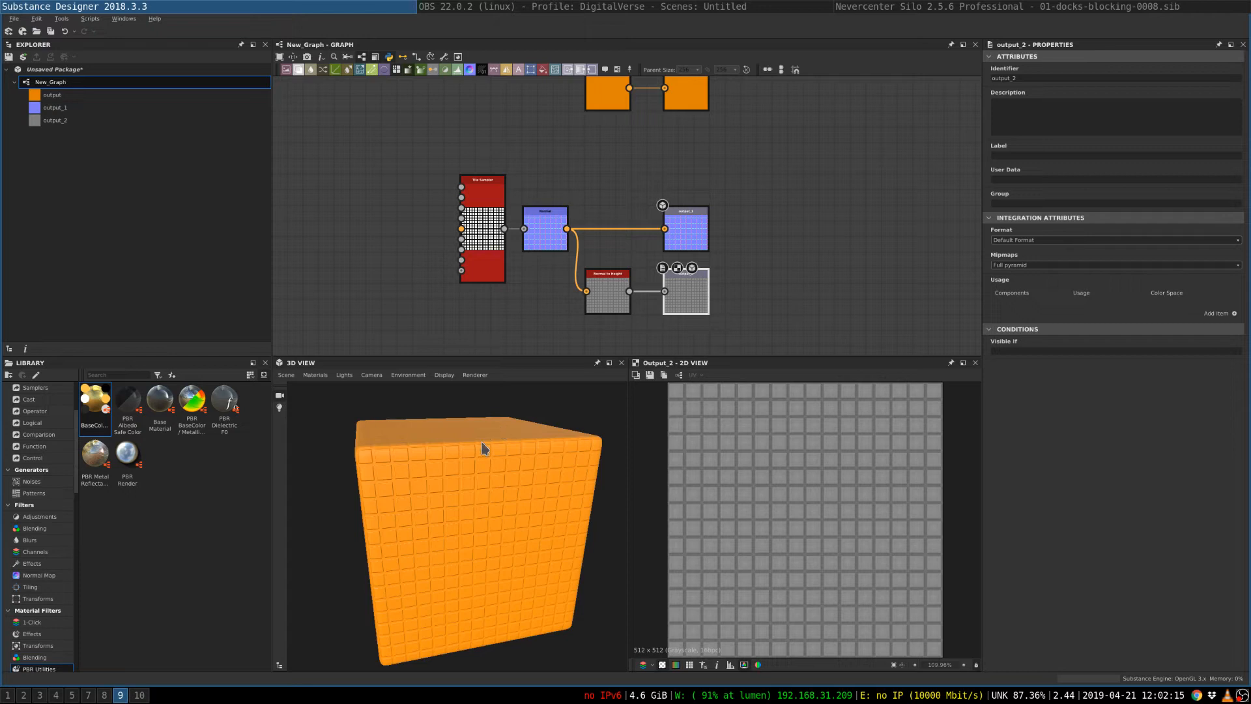
drag(484, 479, 491, 451)
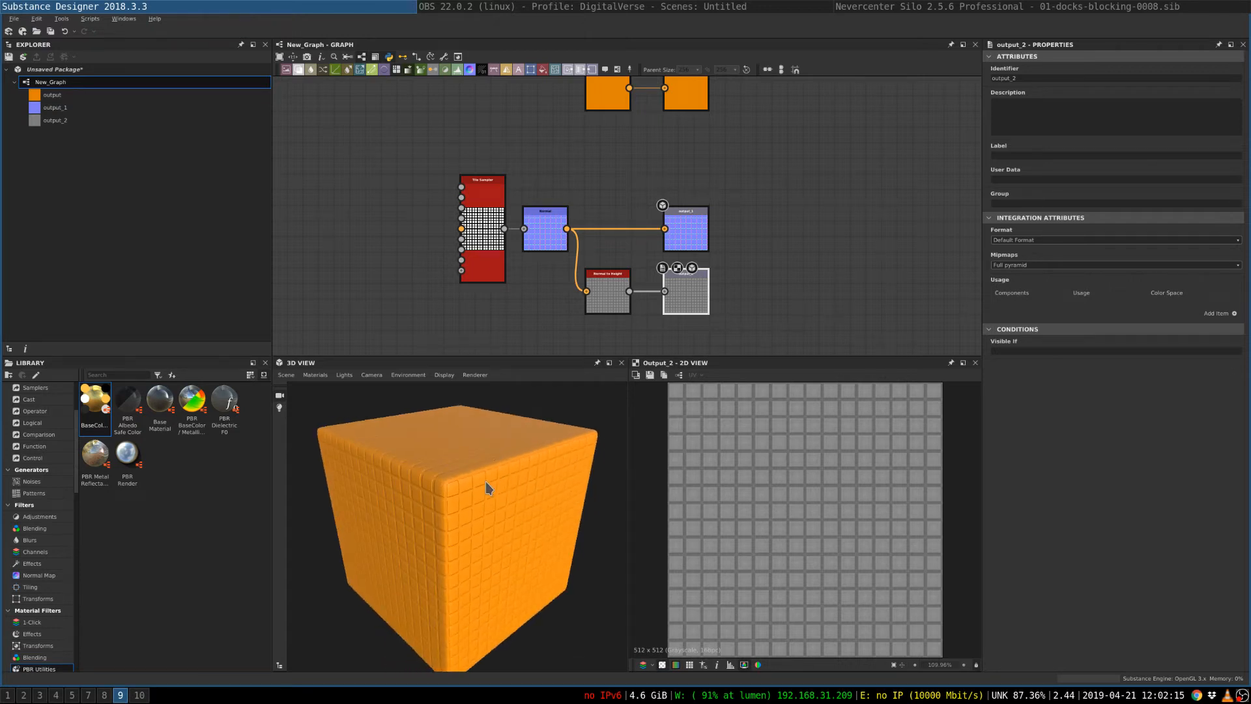
drag(486, 489, 384, 450)
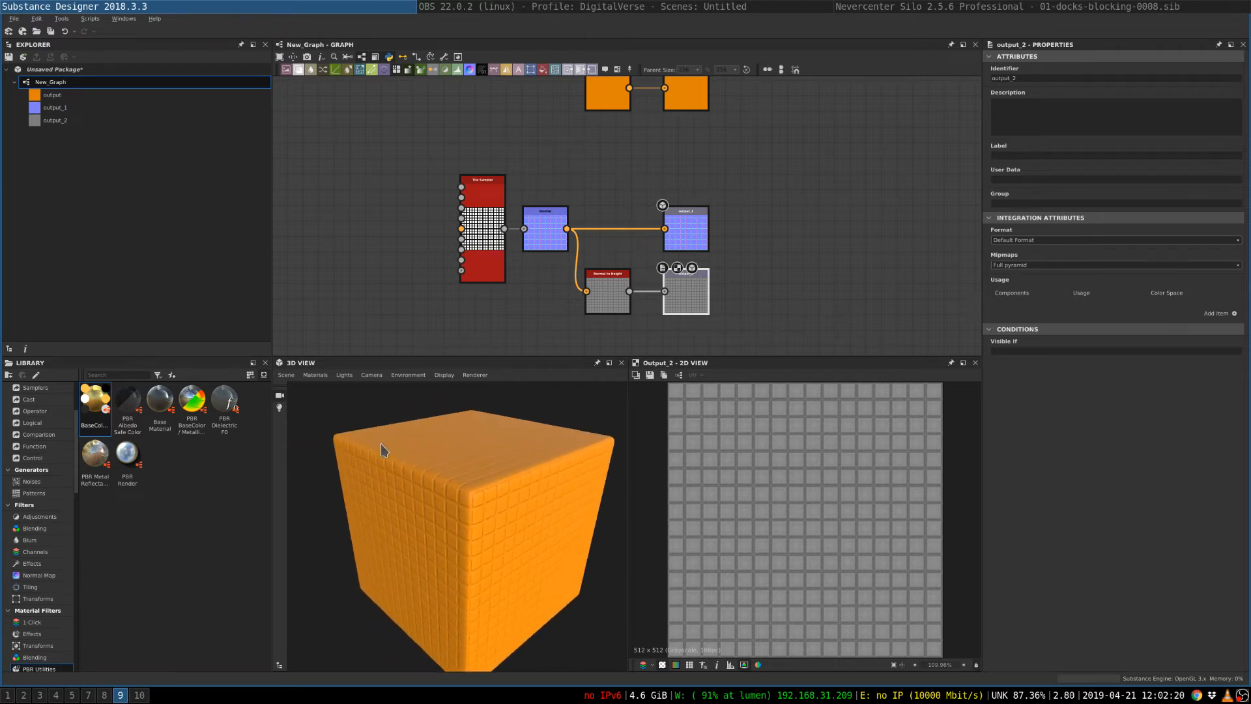
click(310, 376)
mouse_move(315, 387)
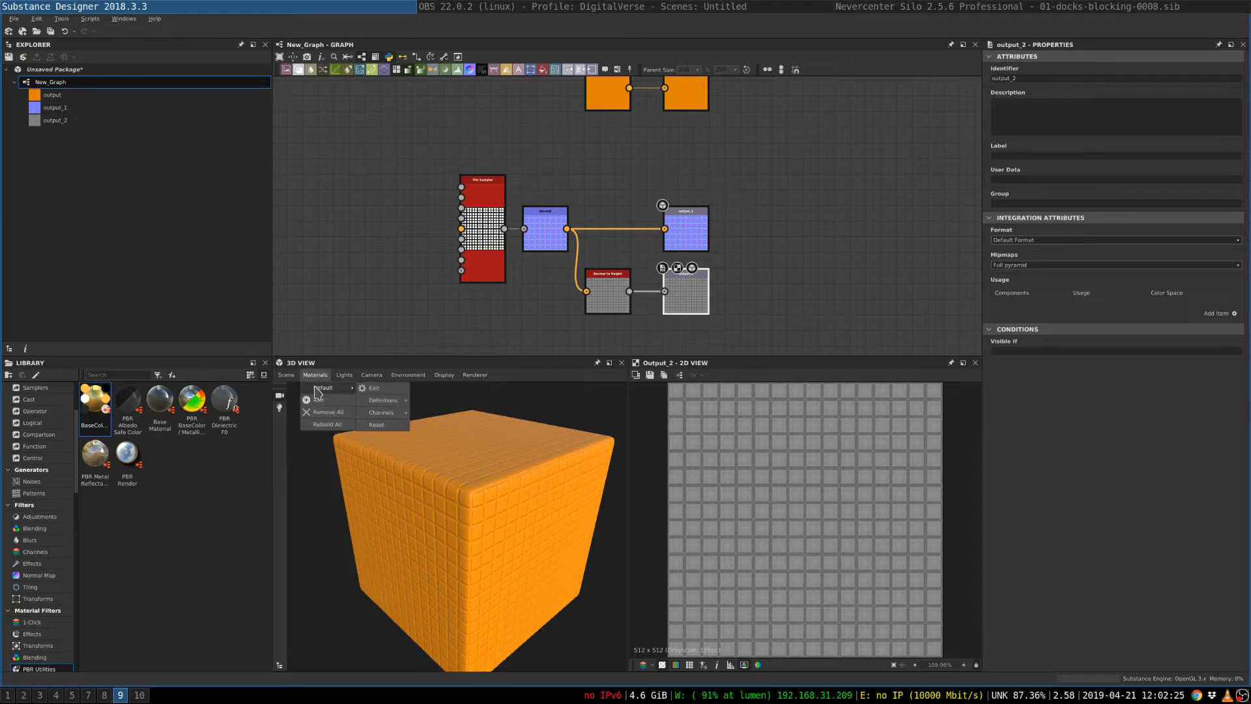
click(371, 388)
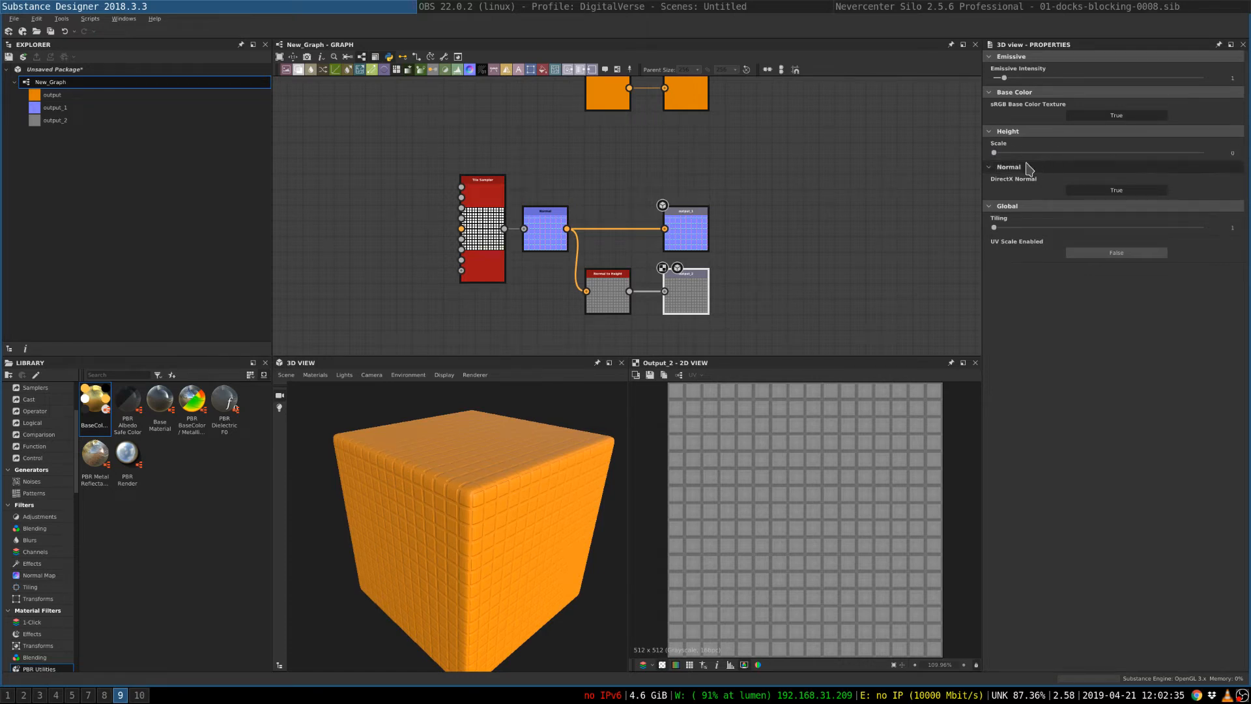
click(1233, 153)
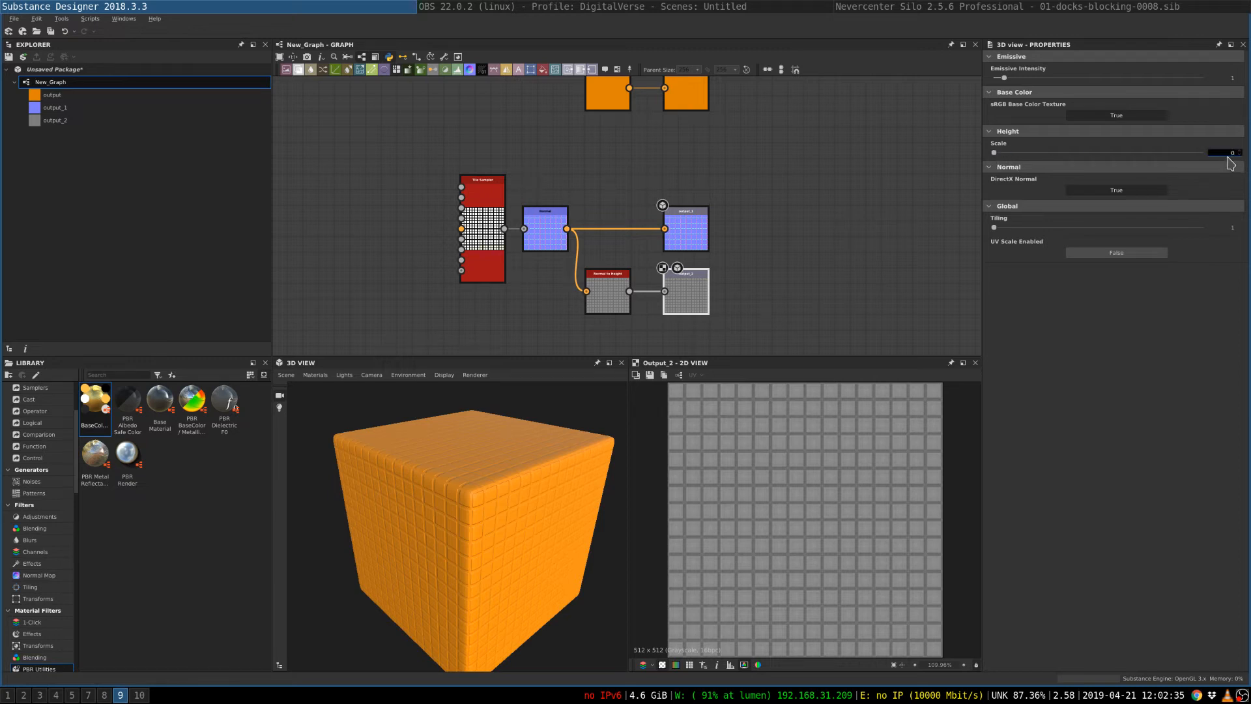
text(1)
key(Return)
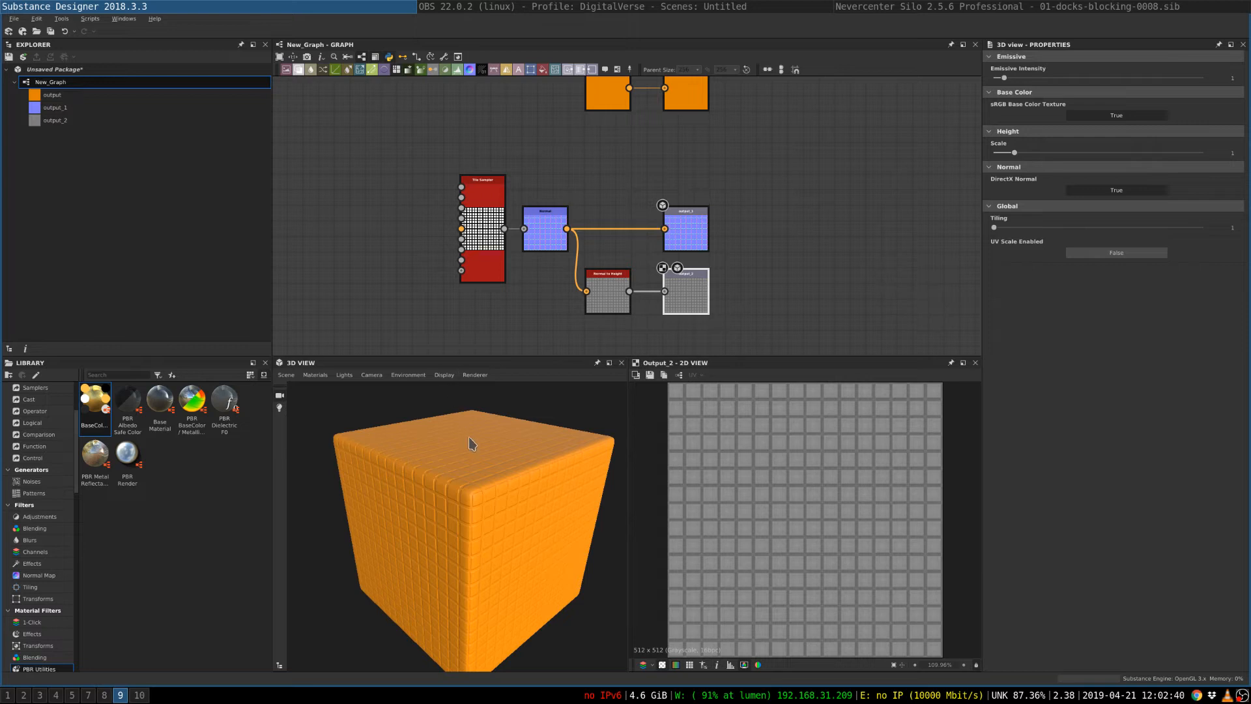
- Switch the 3D view's default material to the Tessellation variant of the physically_metallic_roughness shader
drag(470, 443, 391, 456)
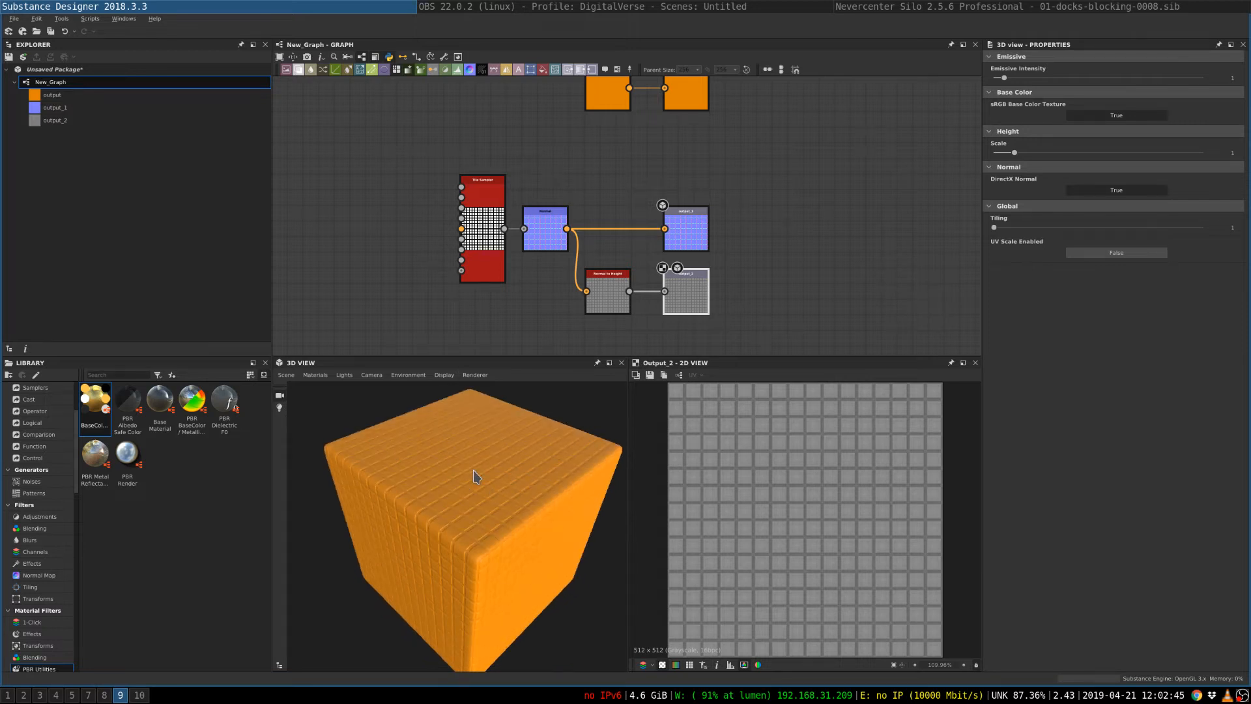
middle_drag(474, 471, 435, 438)
middle_drag(479, 478, 501, 500)
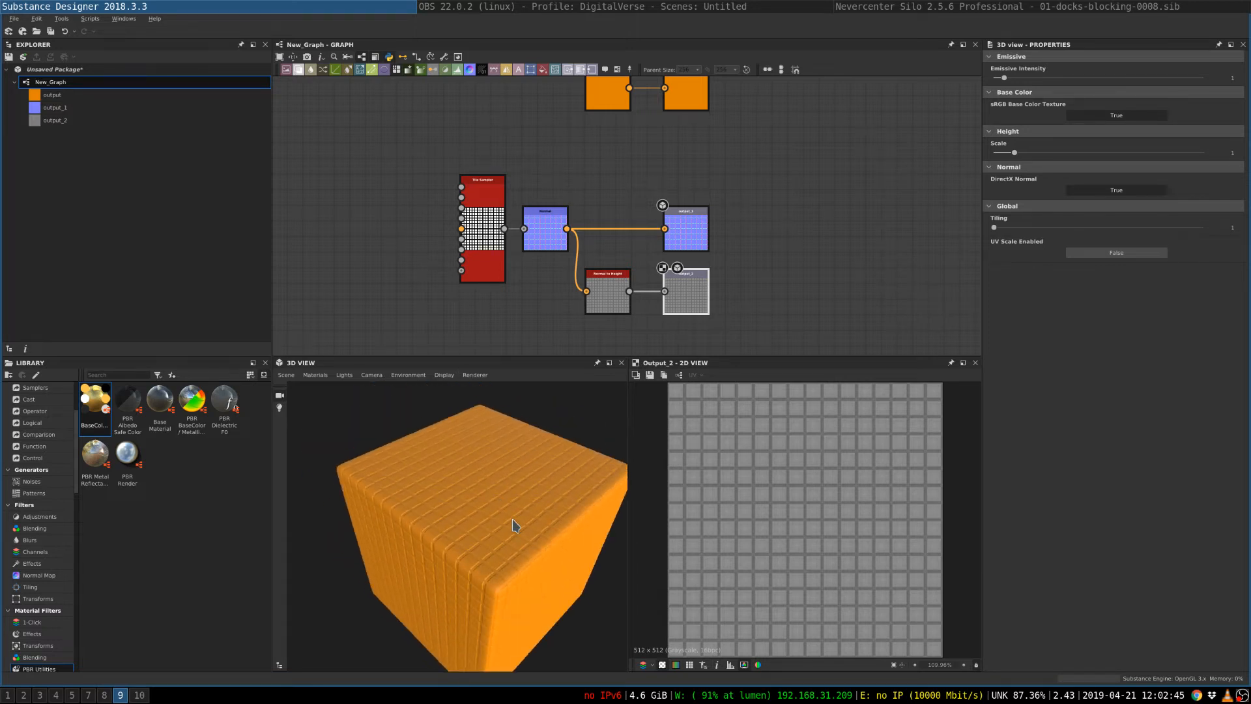
drag(501, 510, 480, 476)
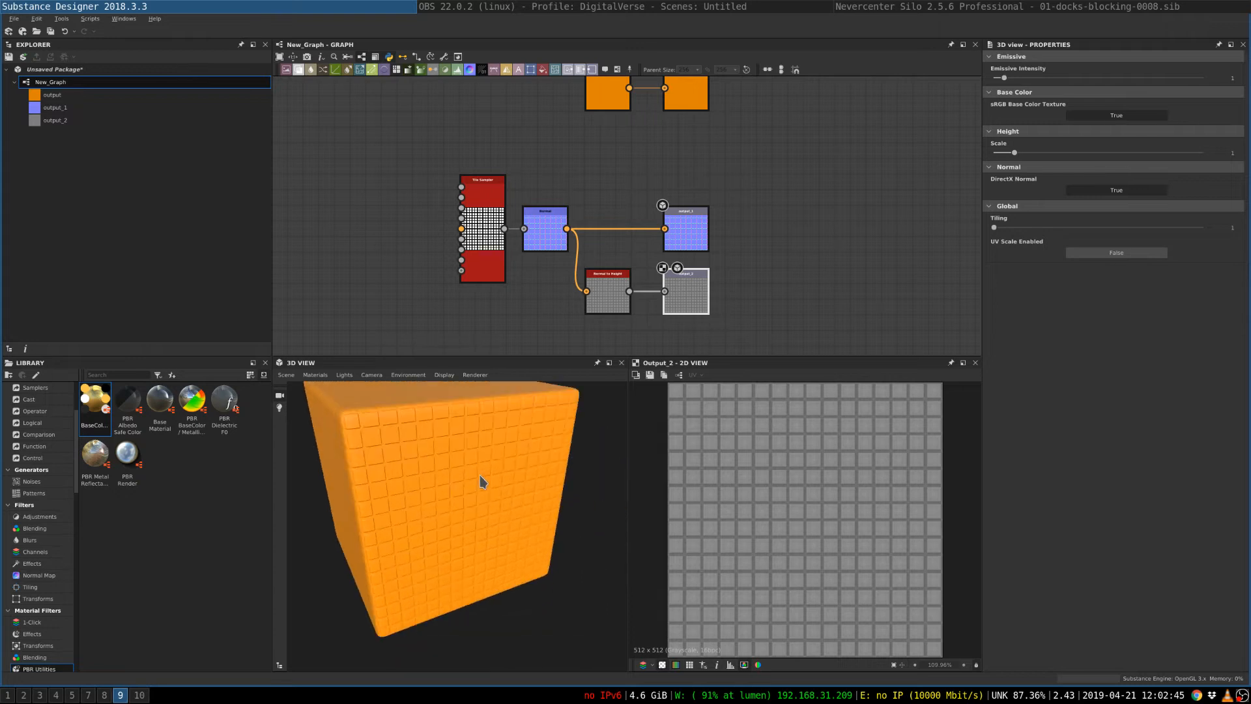
click(315, 376)
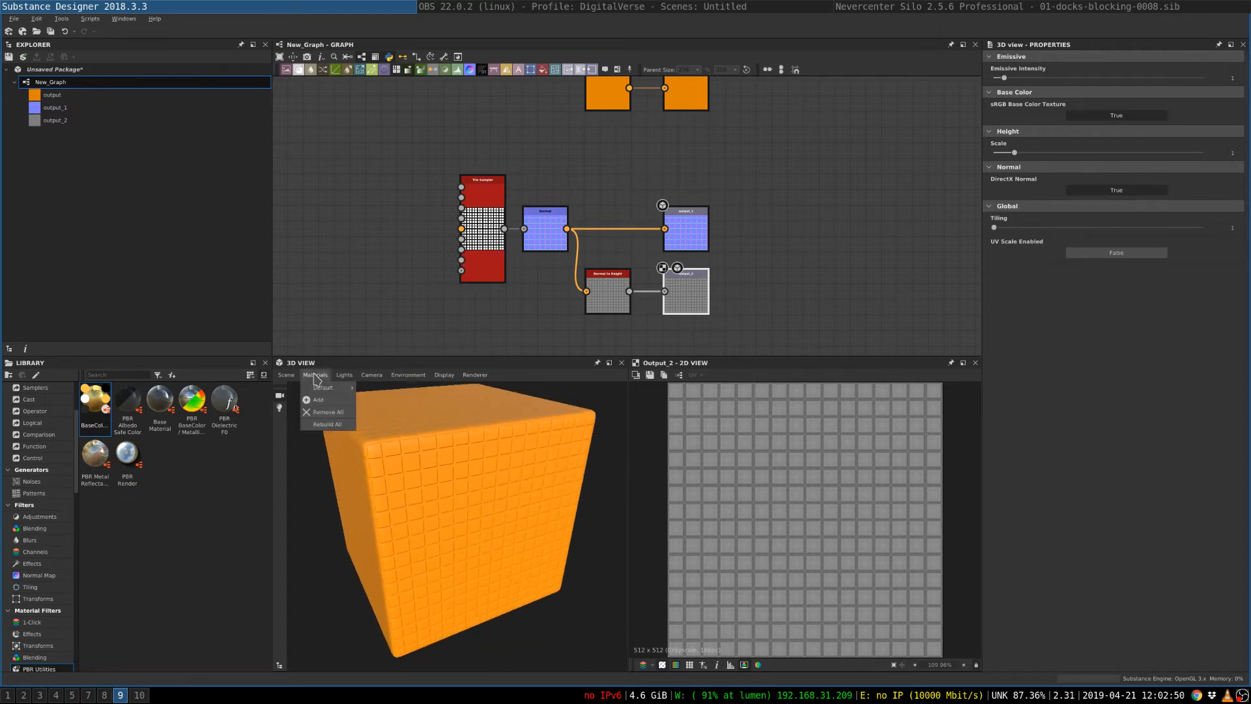
mouse_move(326, 388)
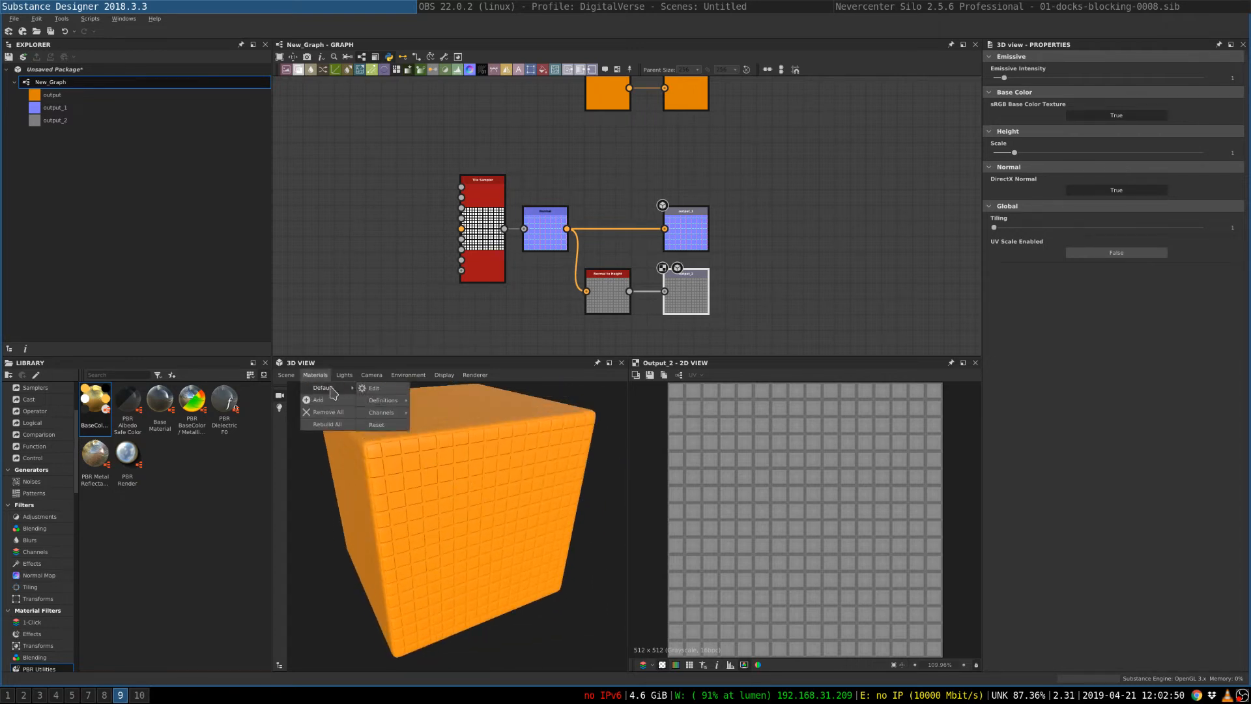
mouse_move(389, 400)
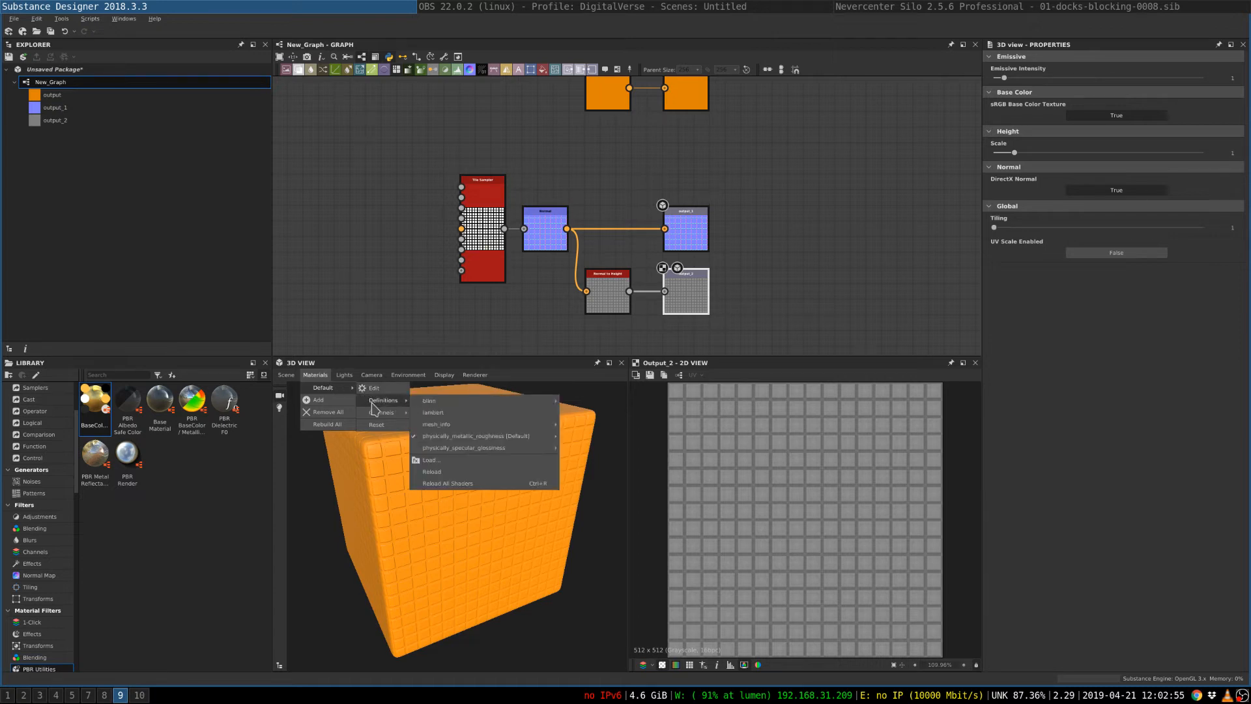
mouse_move(449, 438)
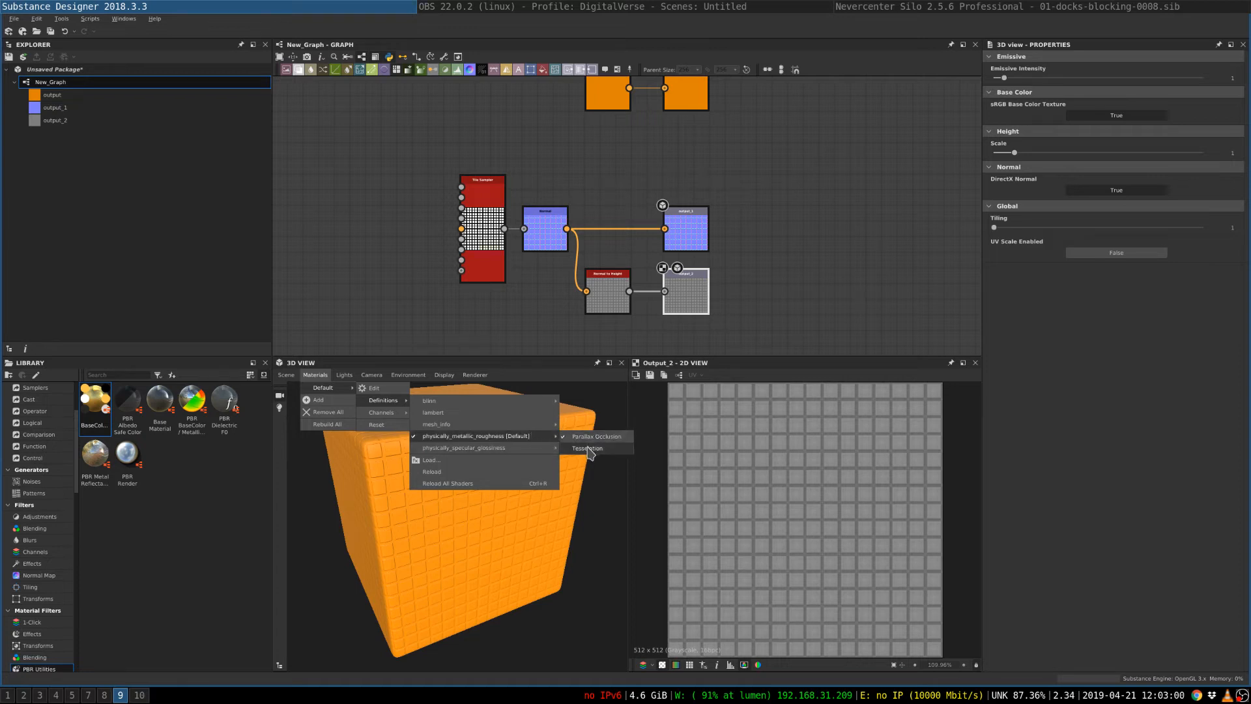
click(589, 449)
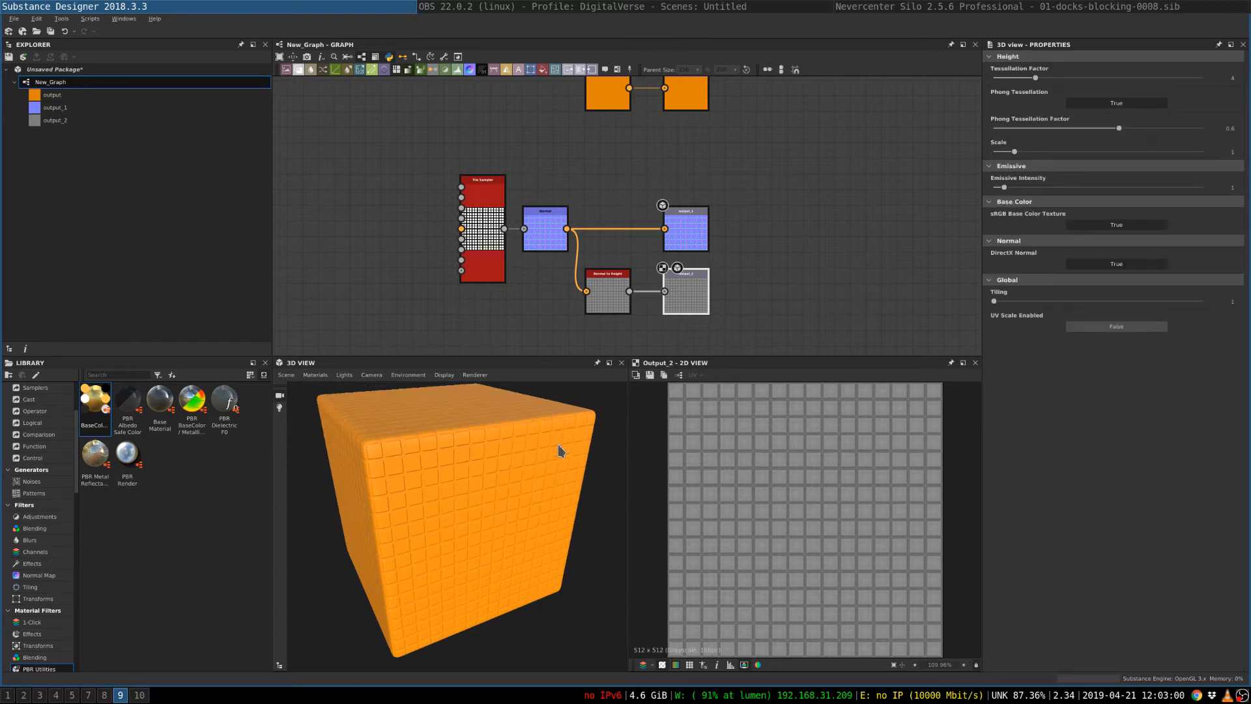
middle_drag(504, 449, 503, 448)
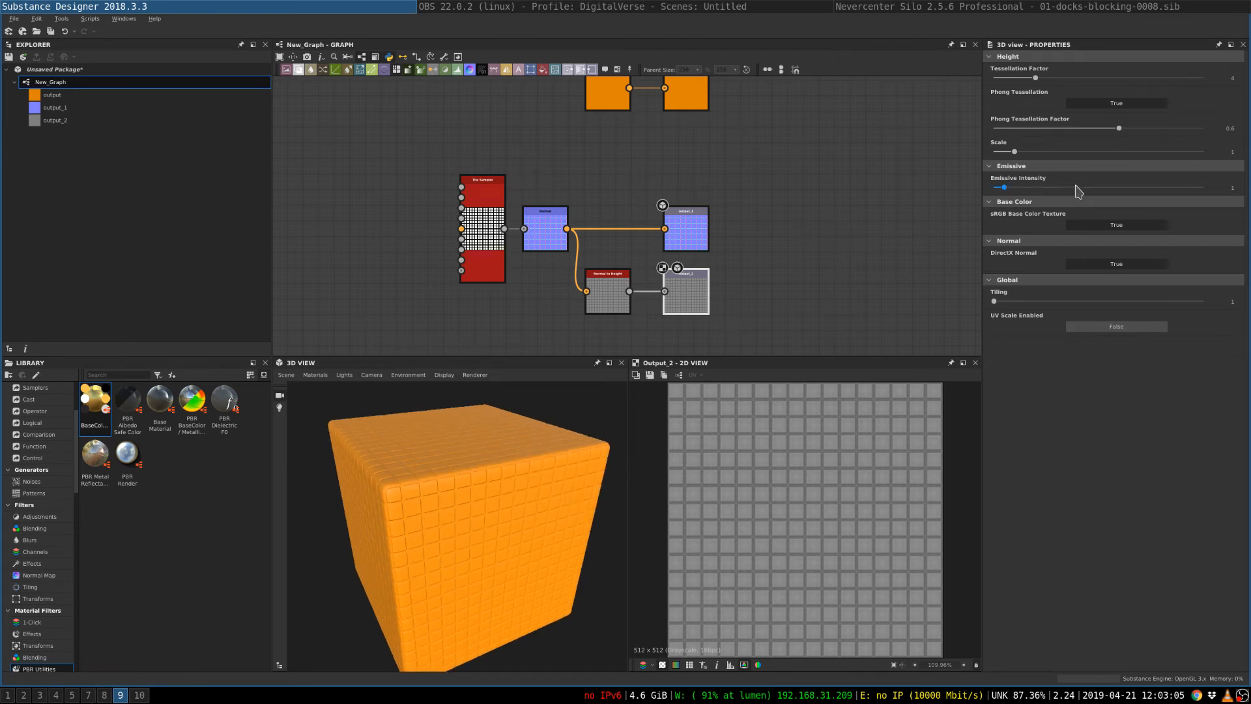
- Edit the 3D view's default material and raise its height Scale to 9.74
click(315, 375)
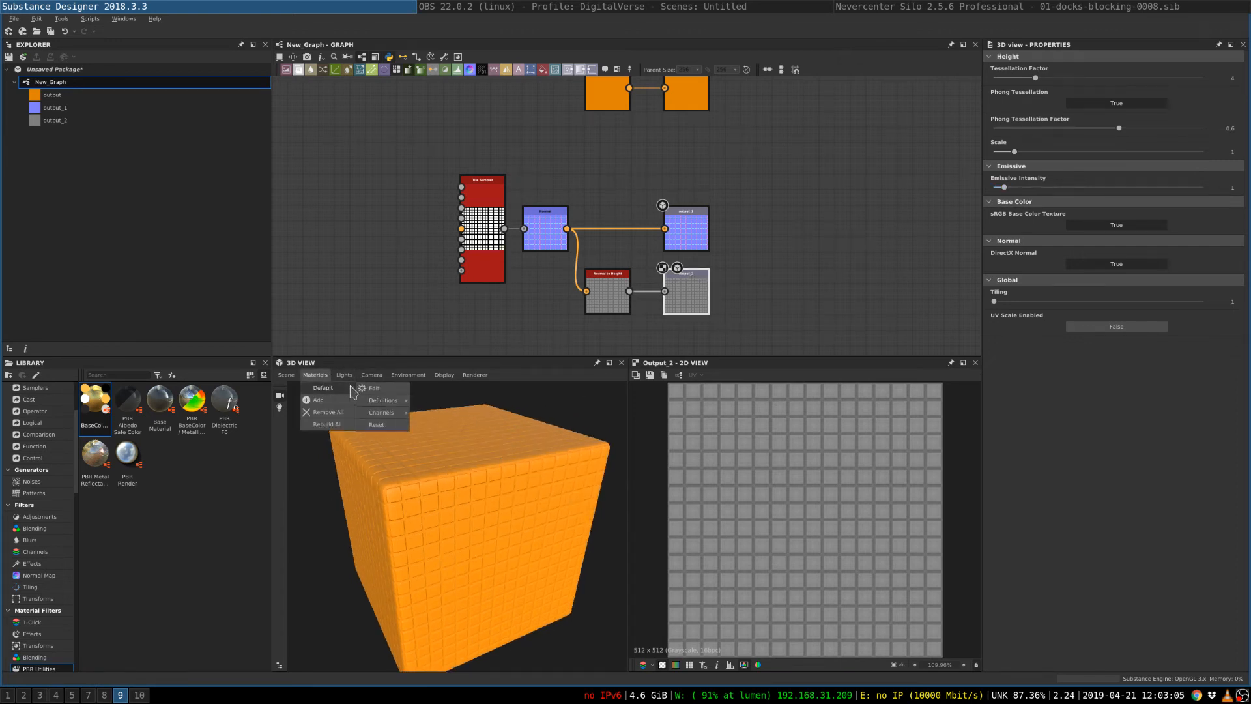
click(386, 388)
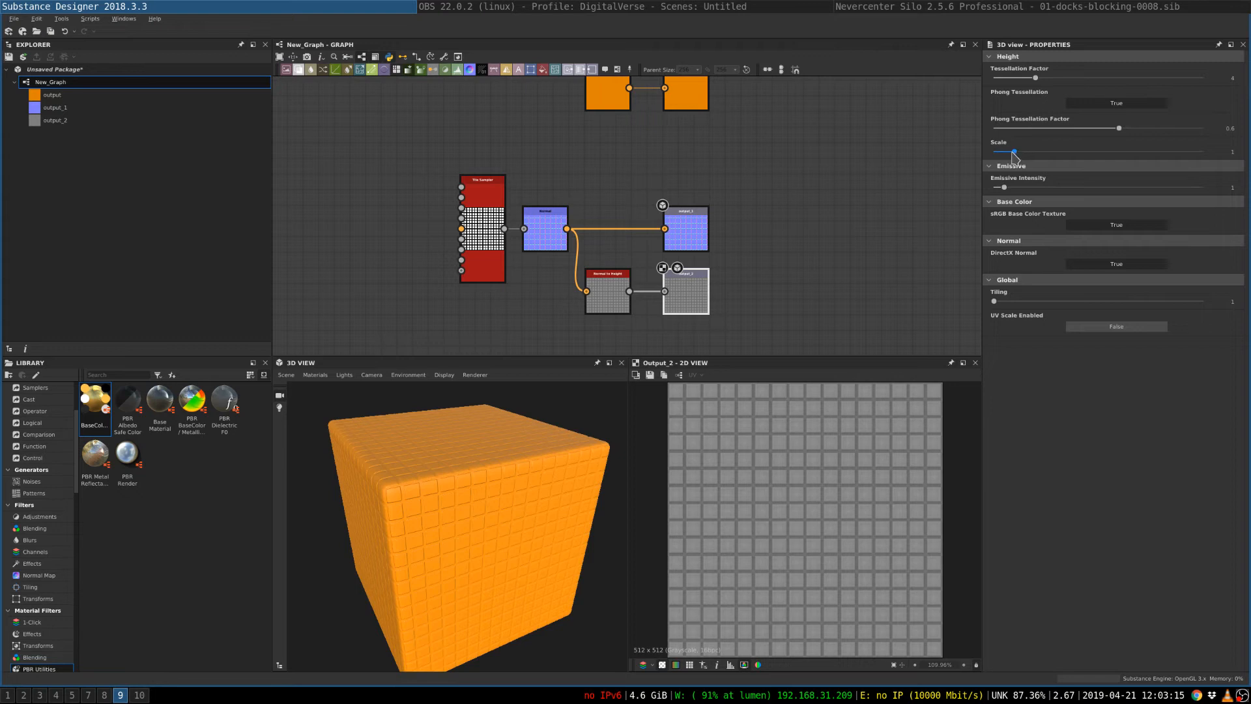
drag(1014, 153, 1197, 145)
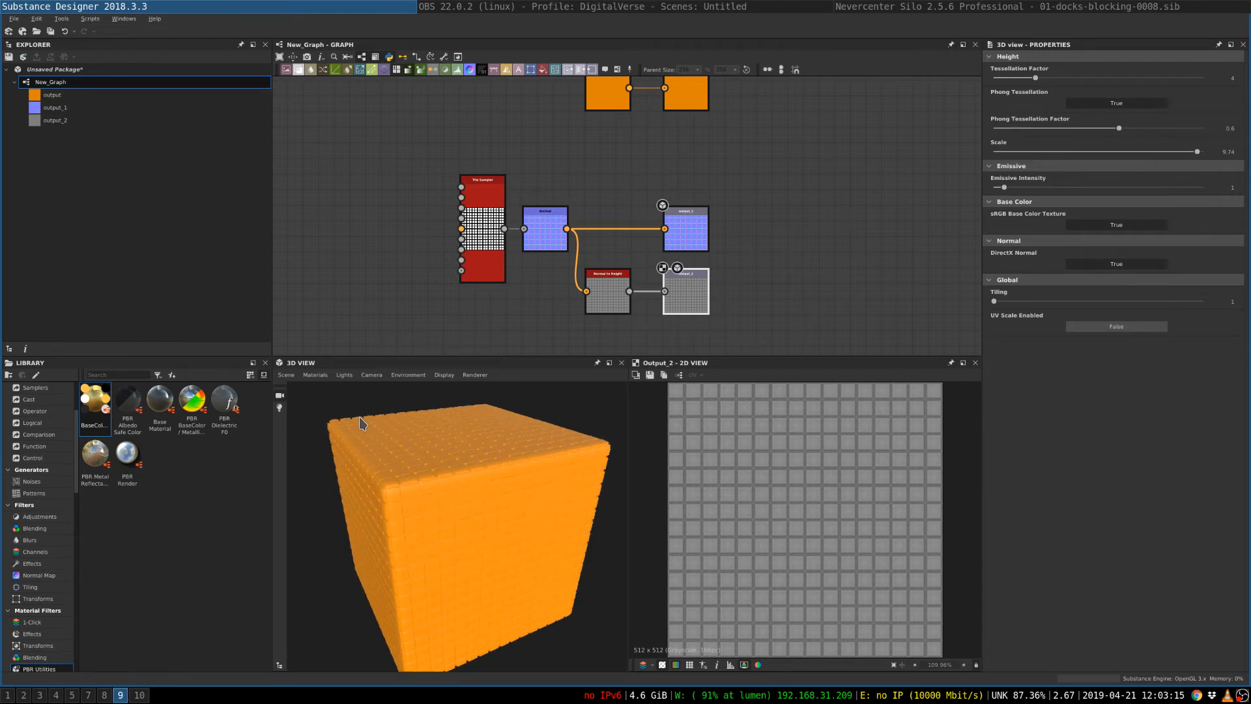
scroll(357, 417, up, 6)
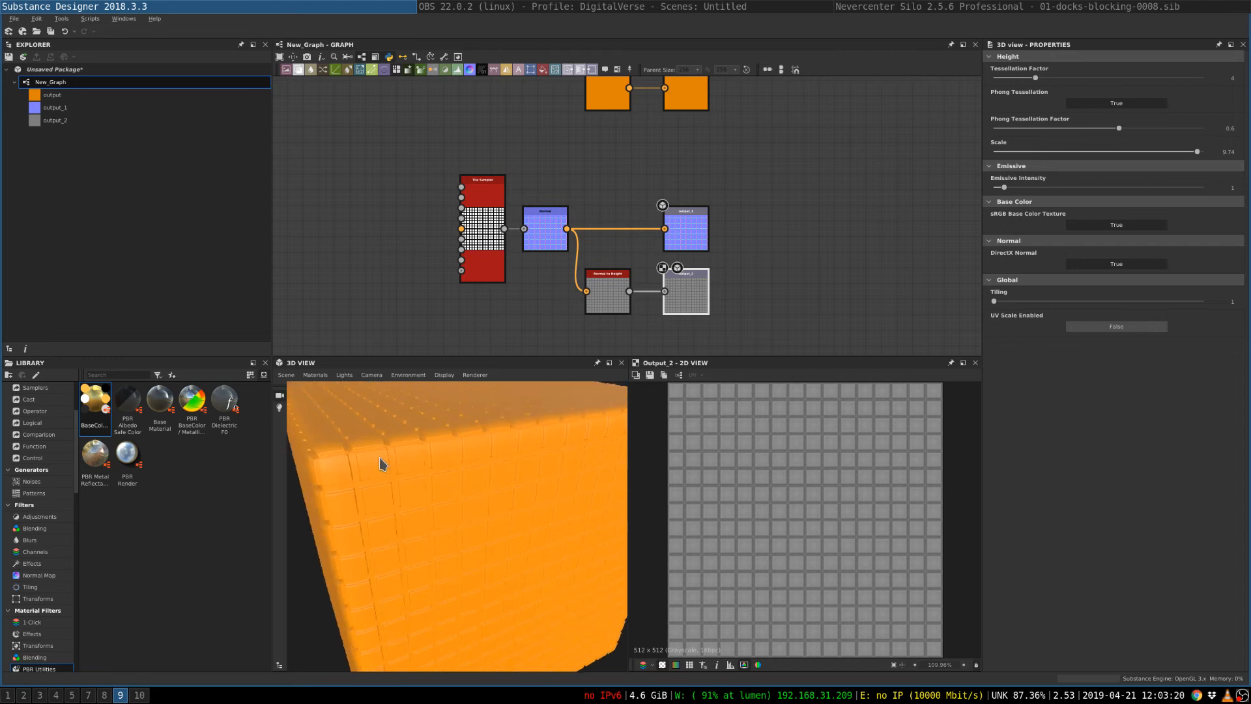
drag(380, 458, 397, 497)
scroll(396, 496, down, 3)
scroll(356, 417, up, 2)
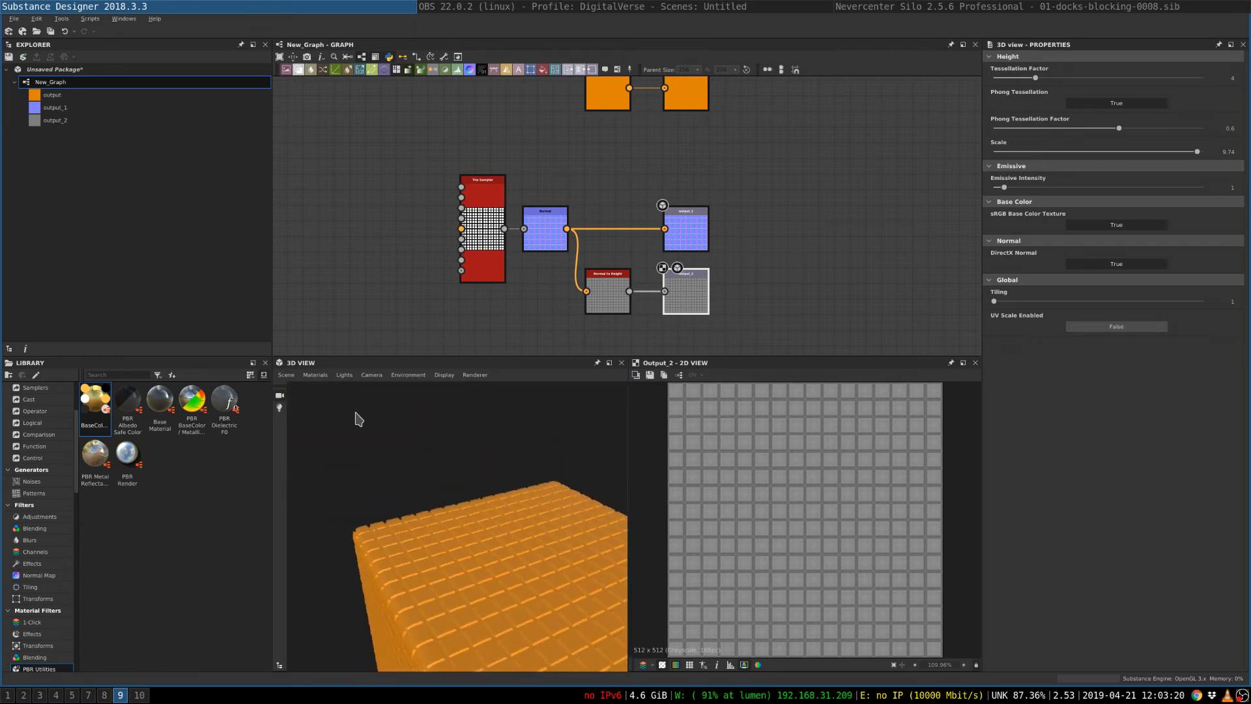
scroll(357, 418, up, 2)
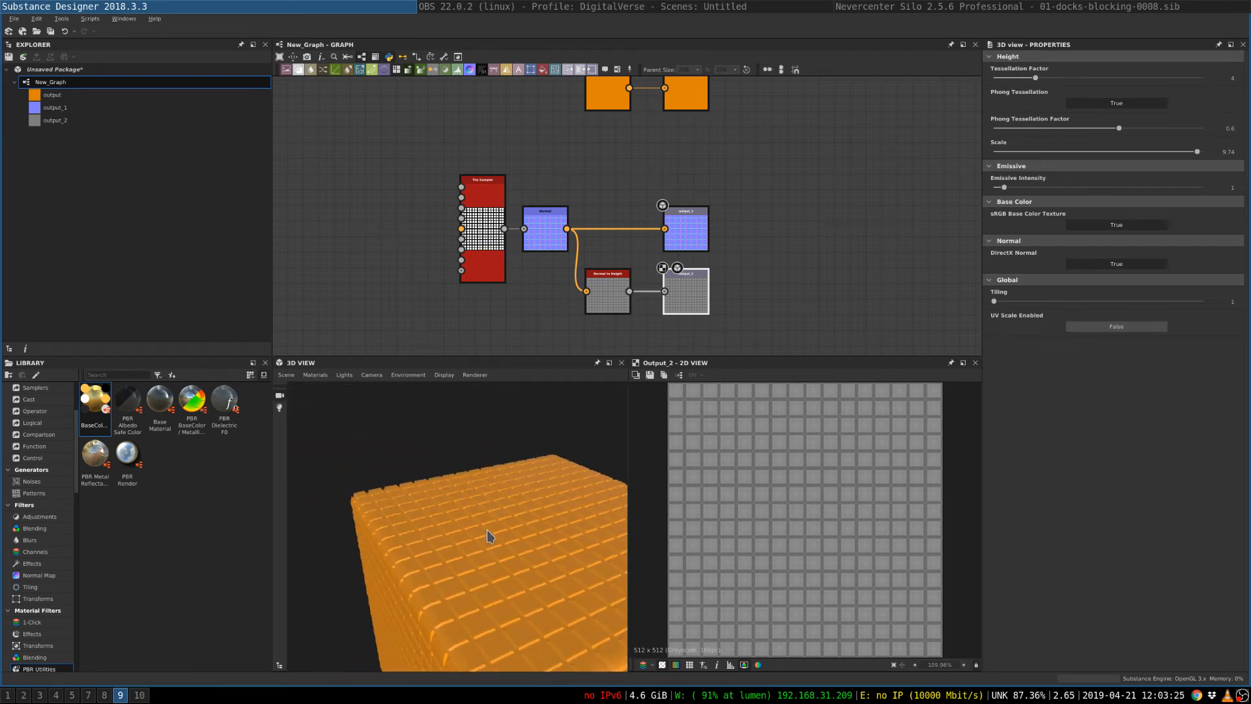
mouse_move(464, 496)
mouse_down()
mouse_move(433, 470)
mouse_move(464, 507)
mouse_move(459, 496)
mouse_up()
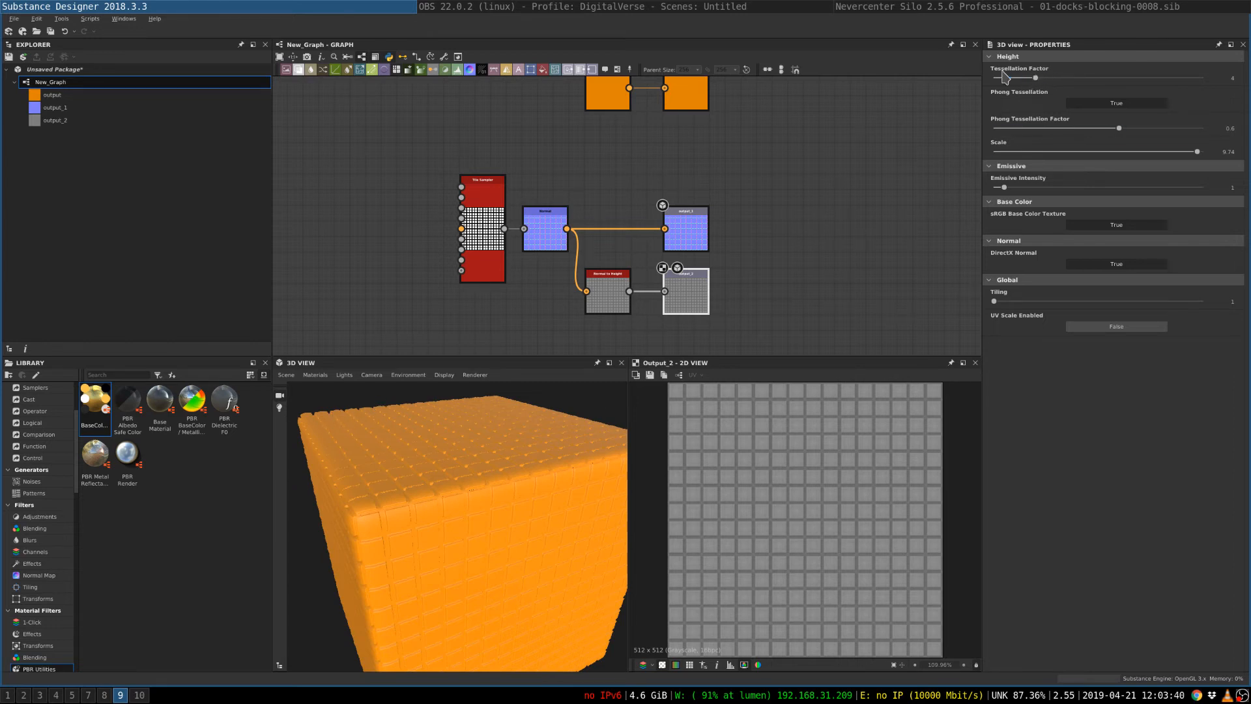
click(315, 375)
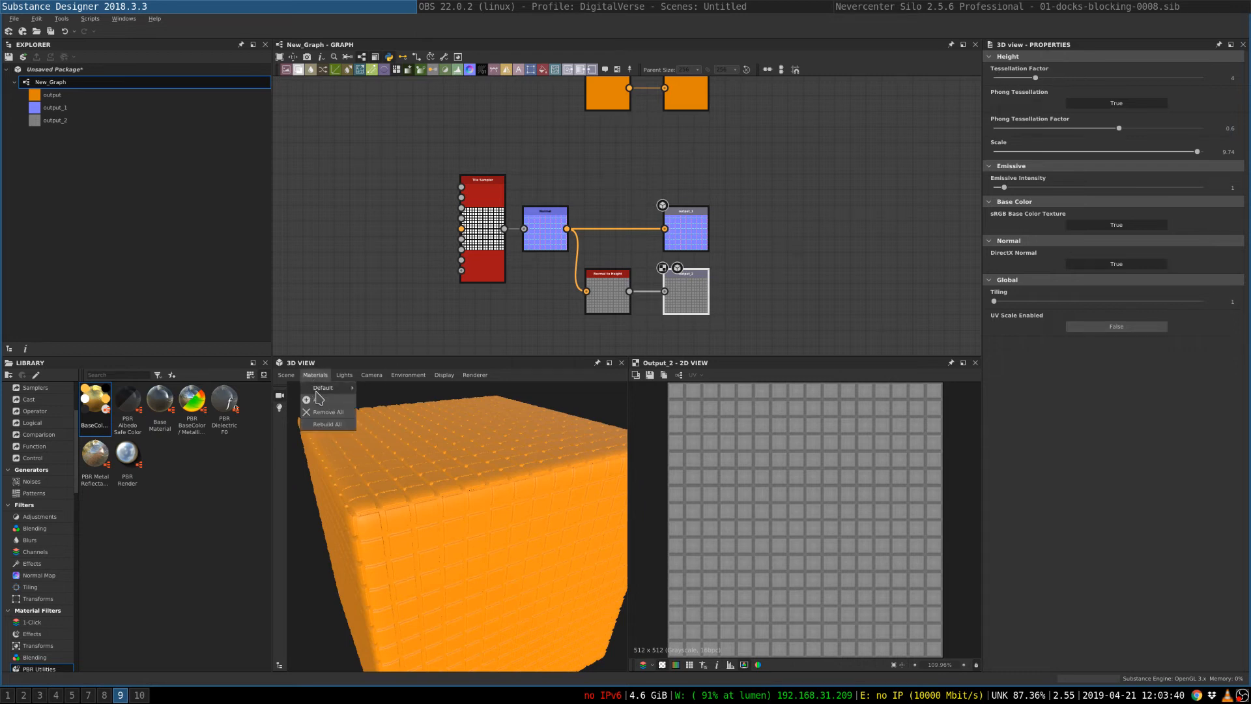
mouse_move(324, 388)
mouse_move(382, 401)
mouse_move(520, 436)
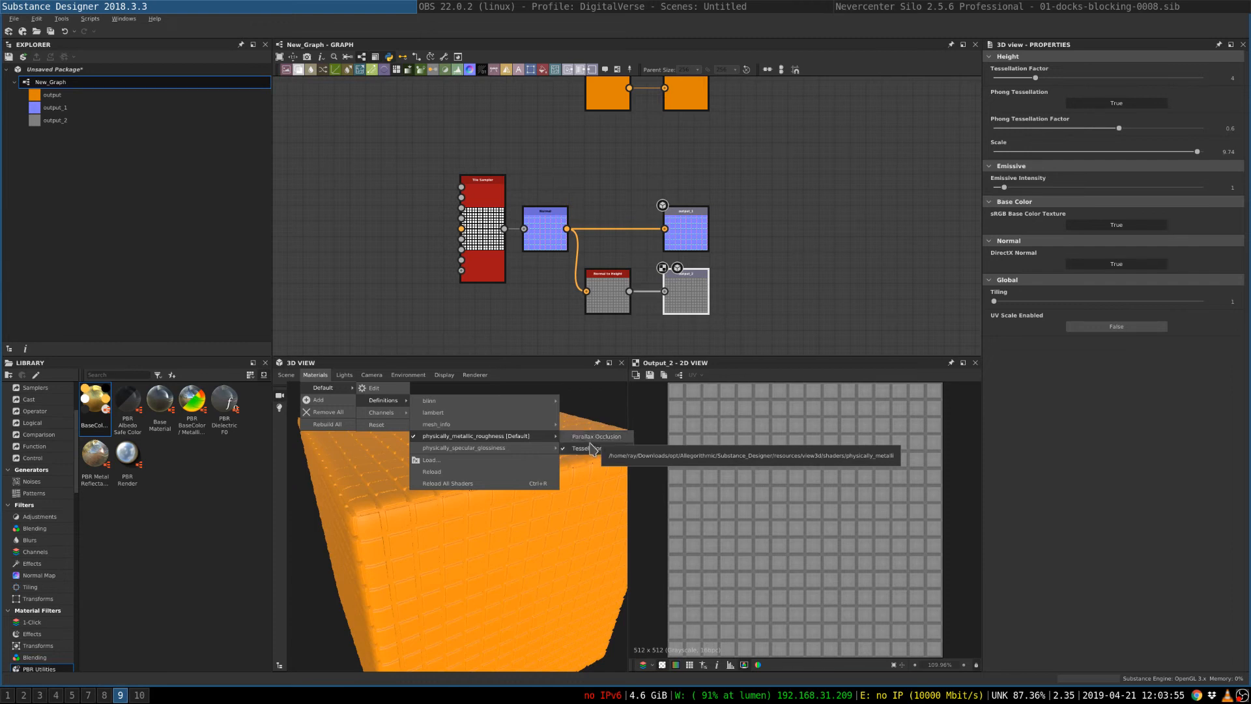
click(474, 548)
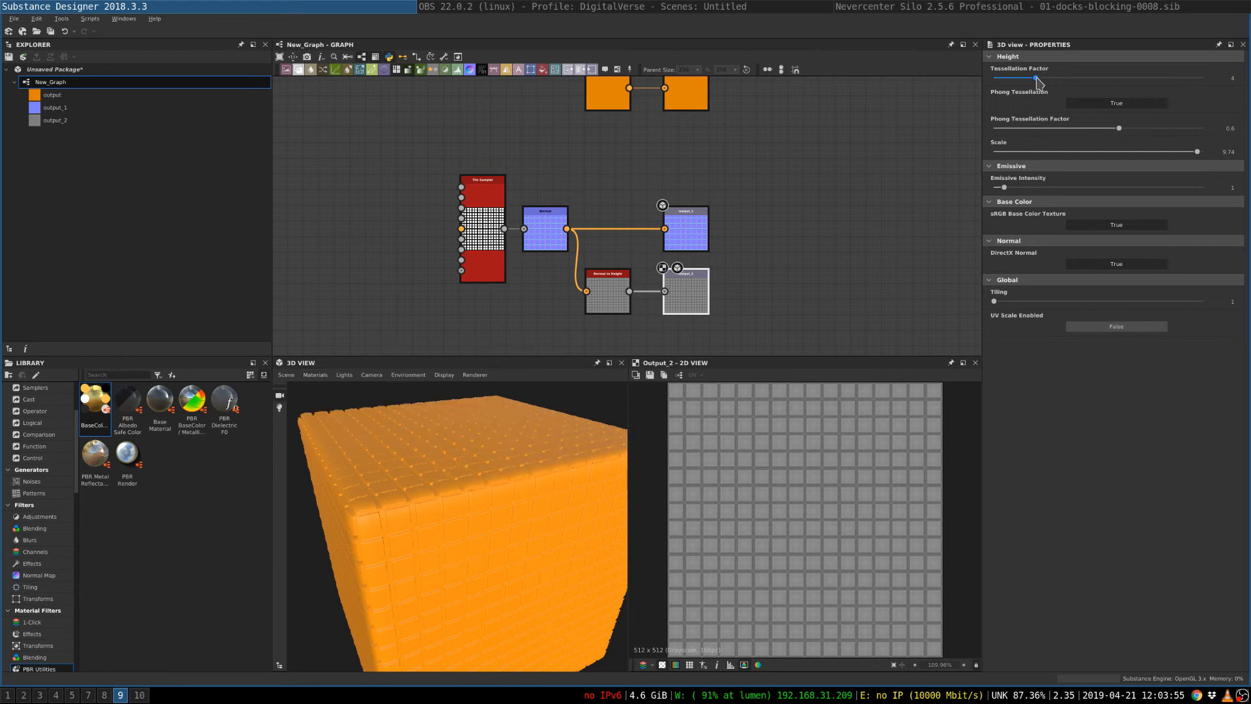
- Set the default material's Tessellation Factor to 512 and inspect the displaced cube from several angles
drag(1037, 78, 1219, 83)
click(1231, 77)
text(512)
key(Return)
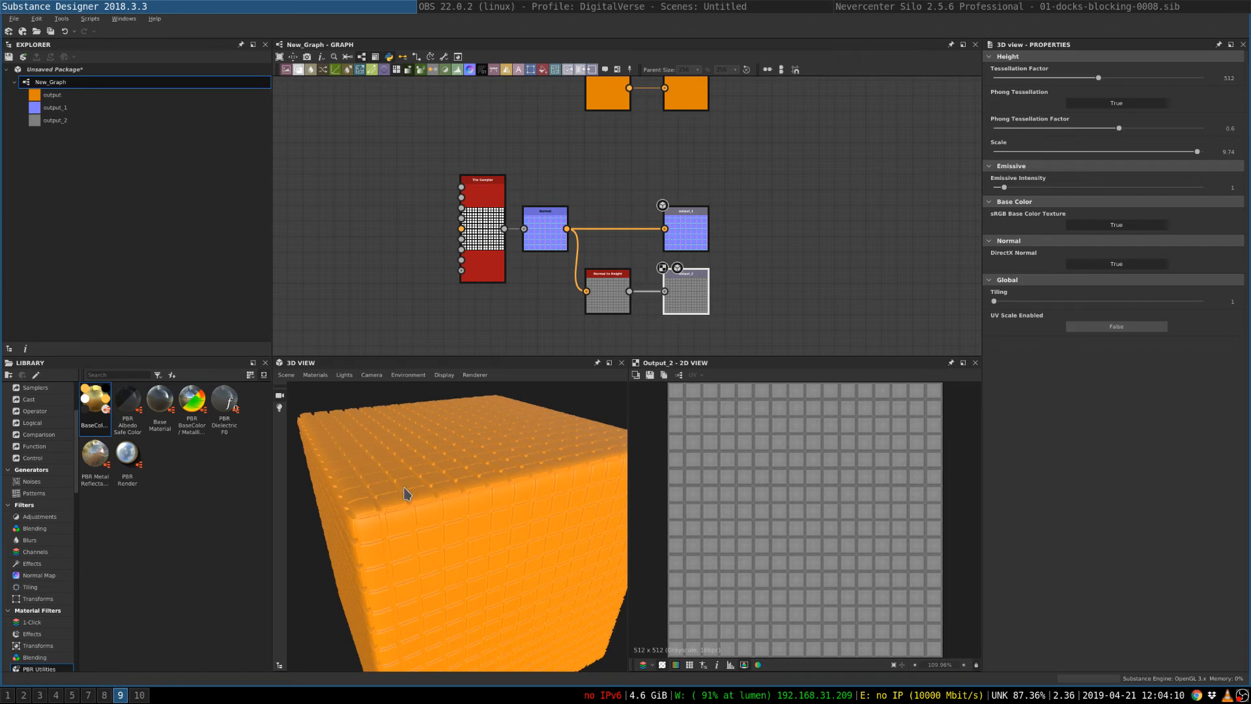
drag(375, 485, 563, 489)
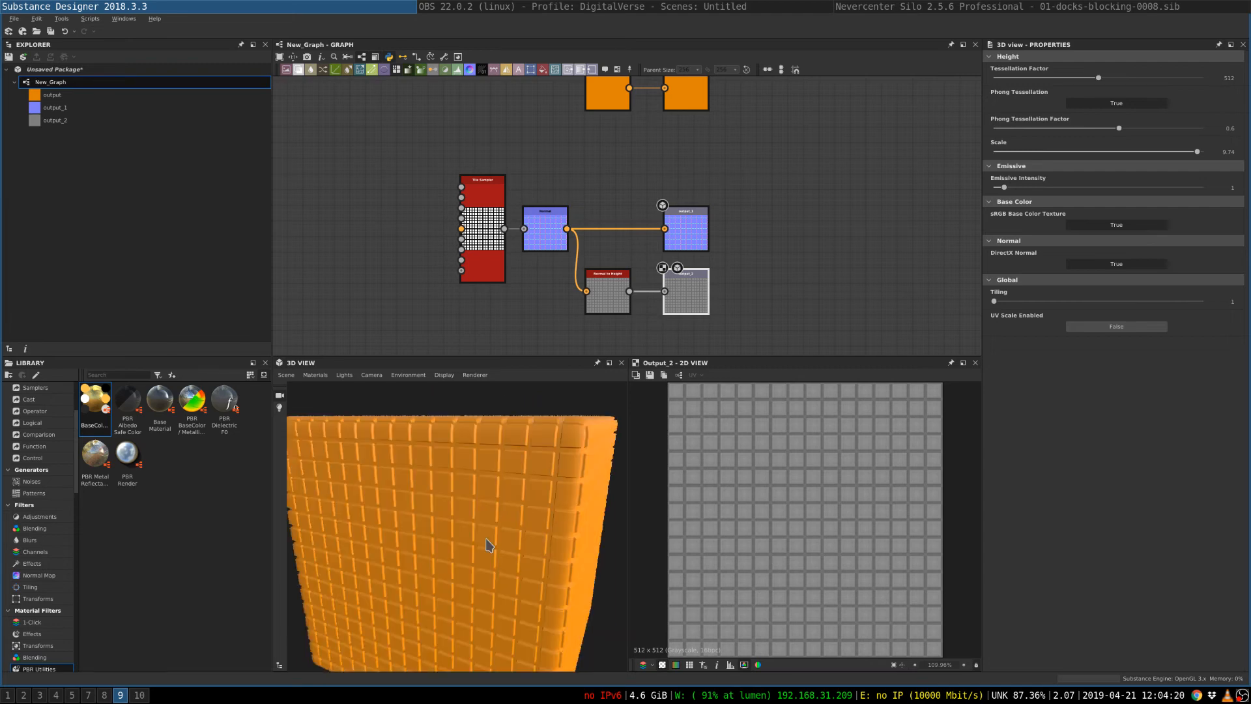
drag(481, 552, 432, 574)
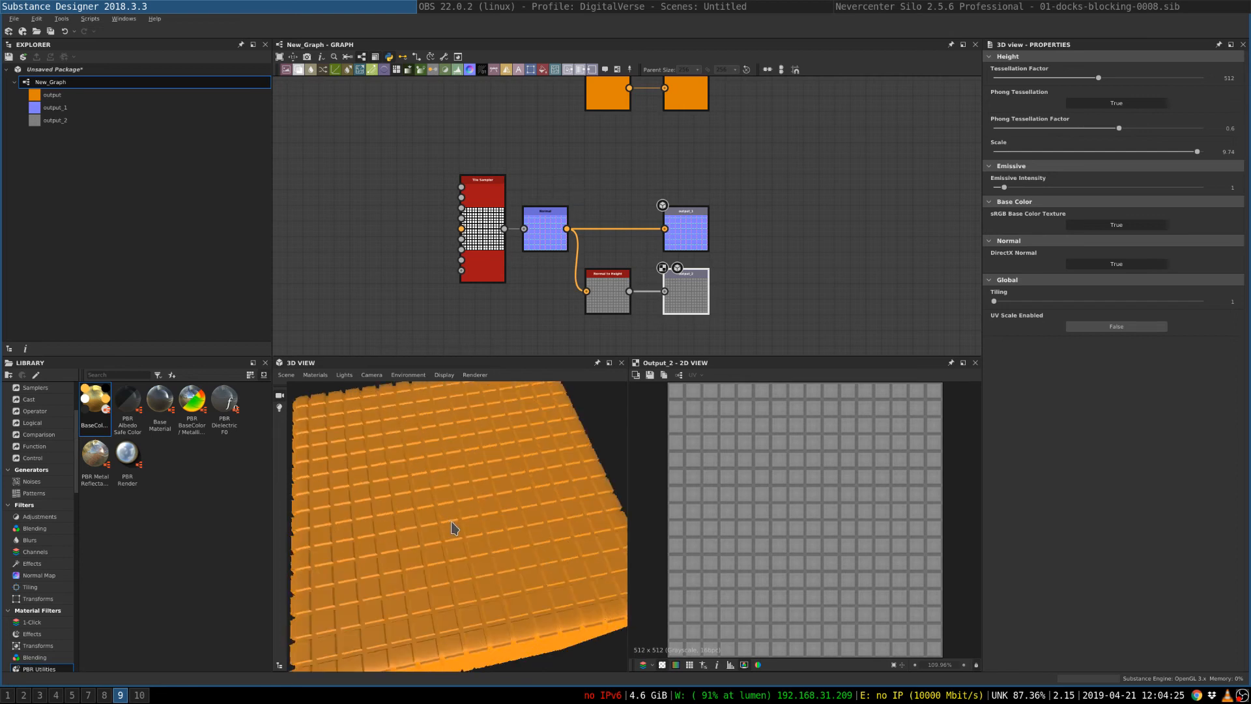
drag(451, 523, 454, 519)
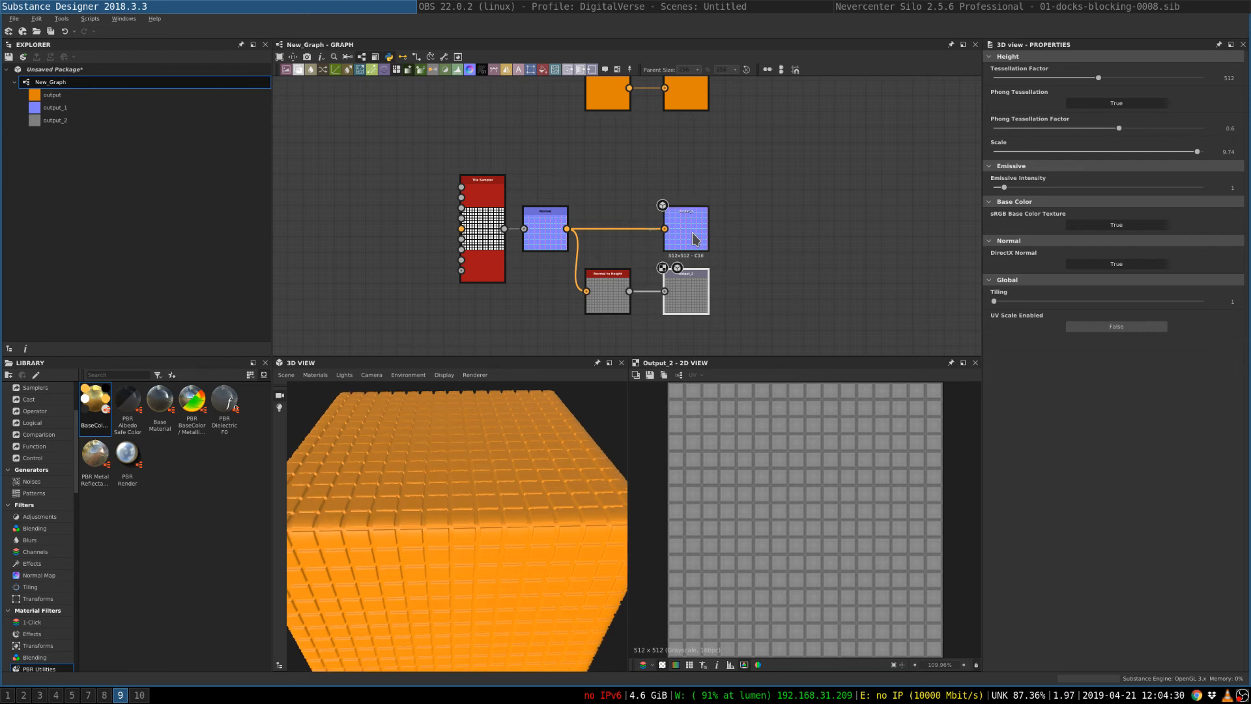
right_click(694, 234)
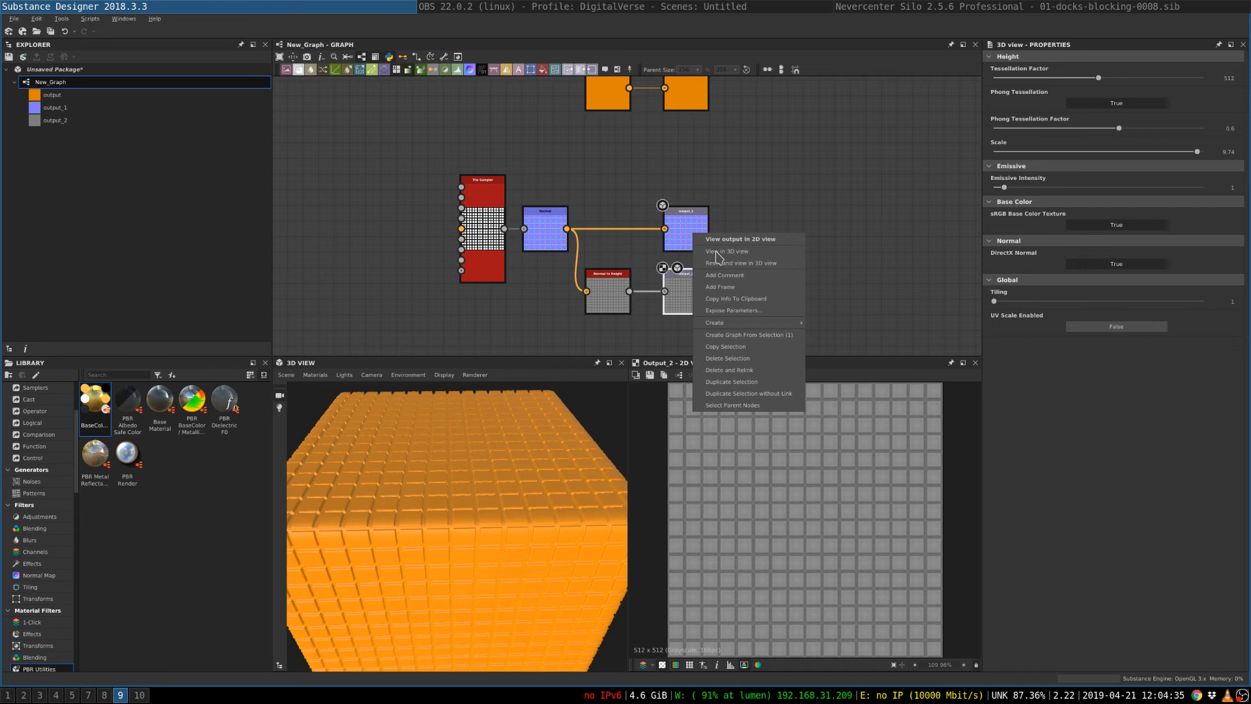
click(626, 189)
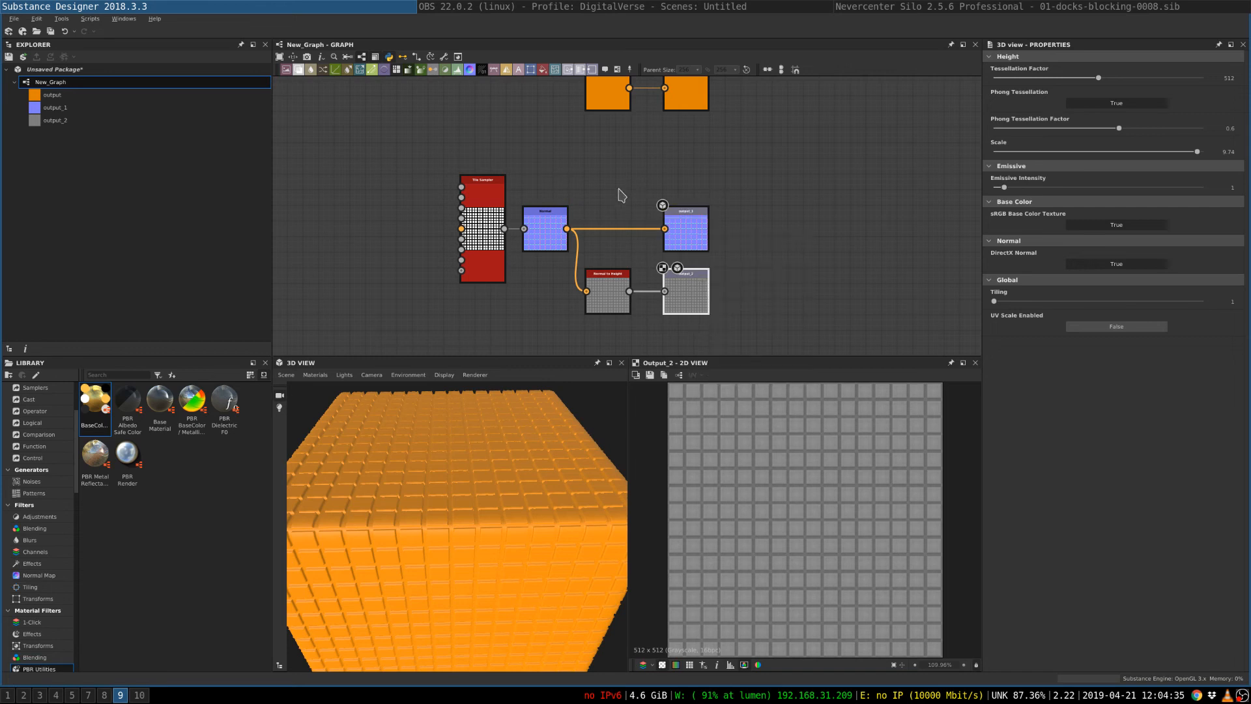
click(315, 375)
mouse_move(326, 388)
mouse_move(383, 400)
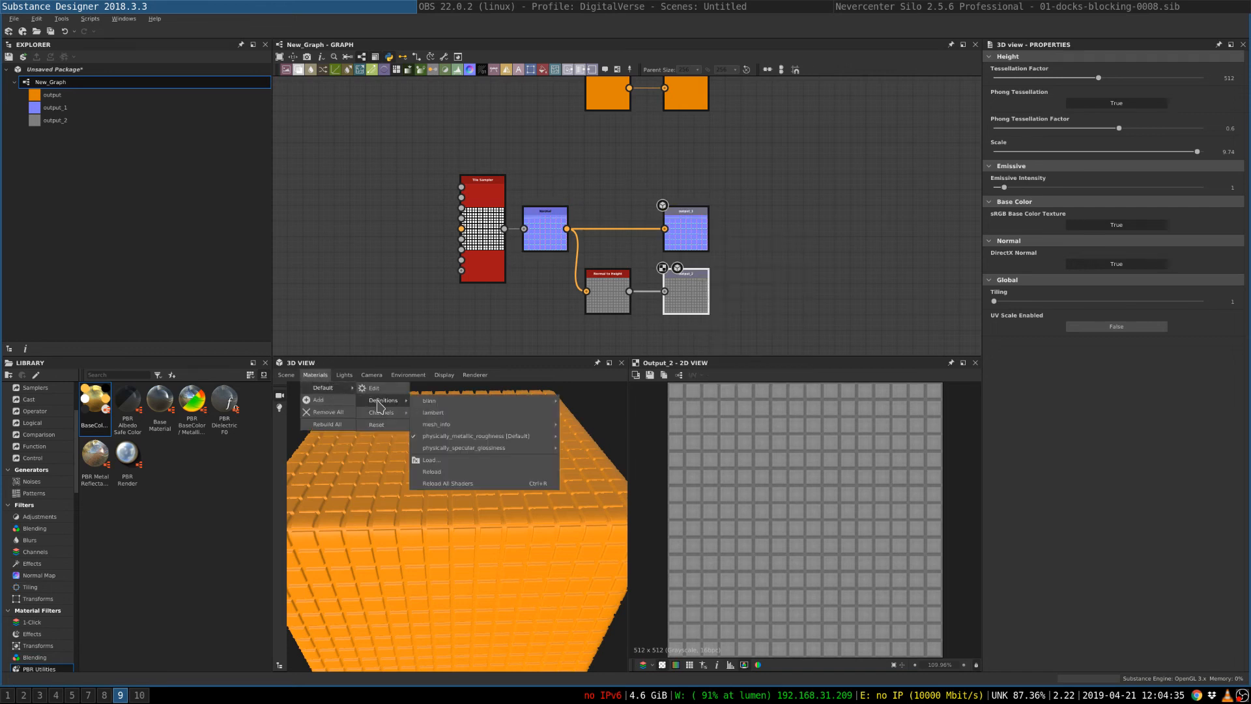
mouse_move(515, 437)
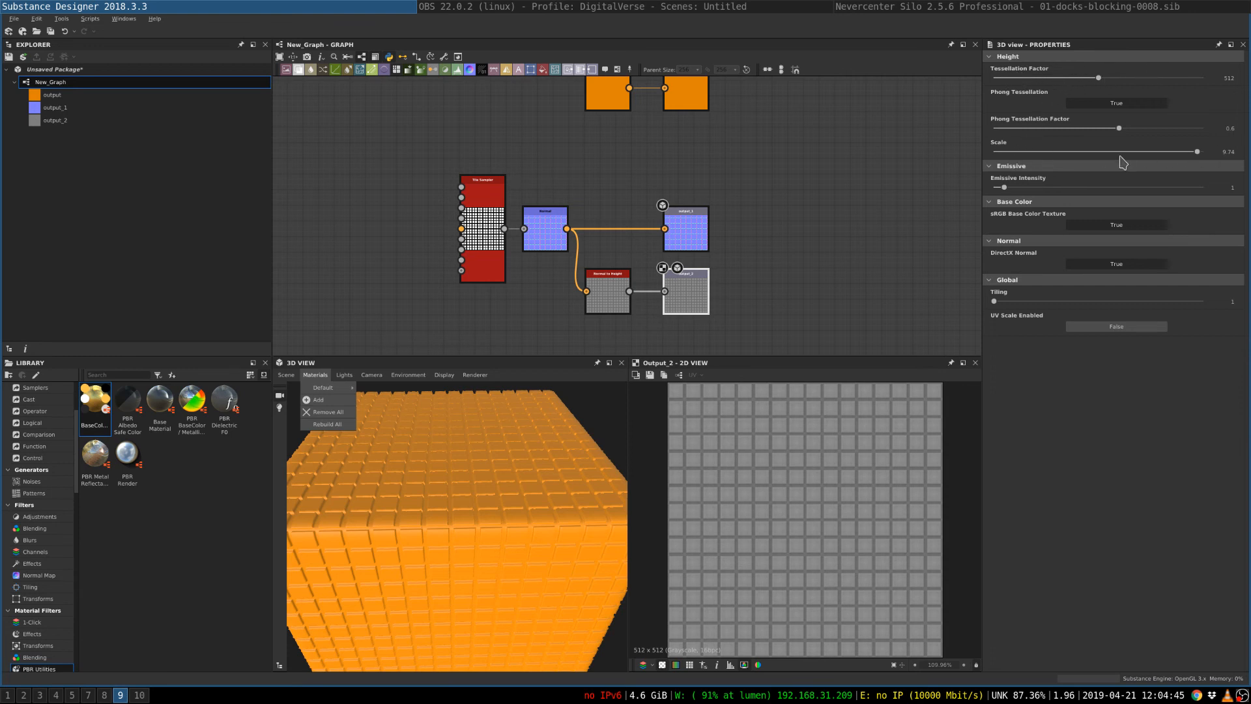
click(744, 180)
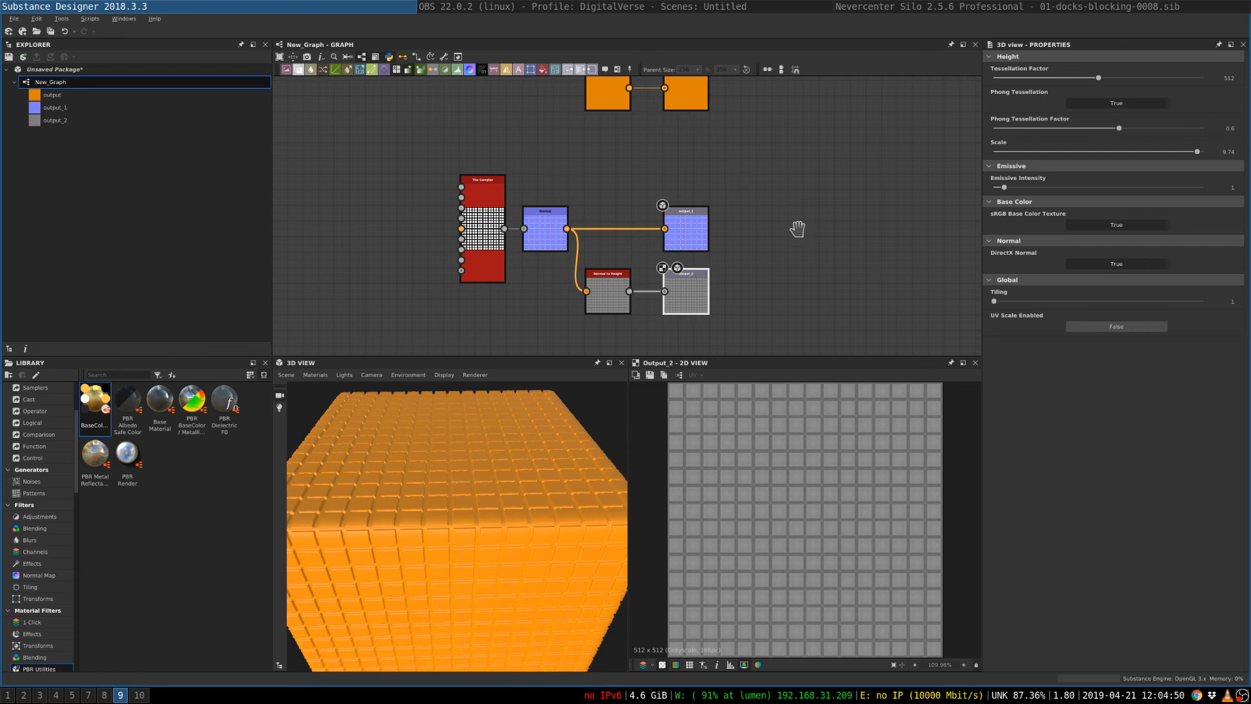
- Add a Grunge Map 004 node to the graph below the Tile Sampler node
middle_drag(798, 229, 827, 233)
click(468, 307)
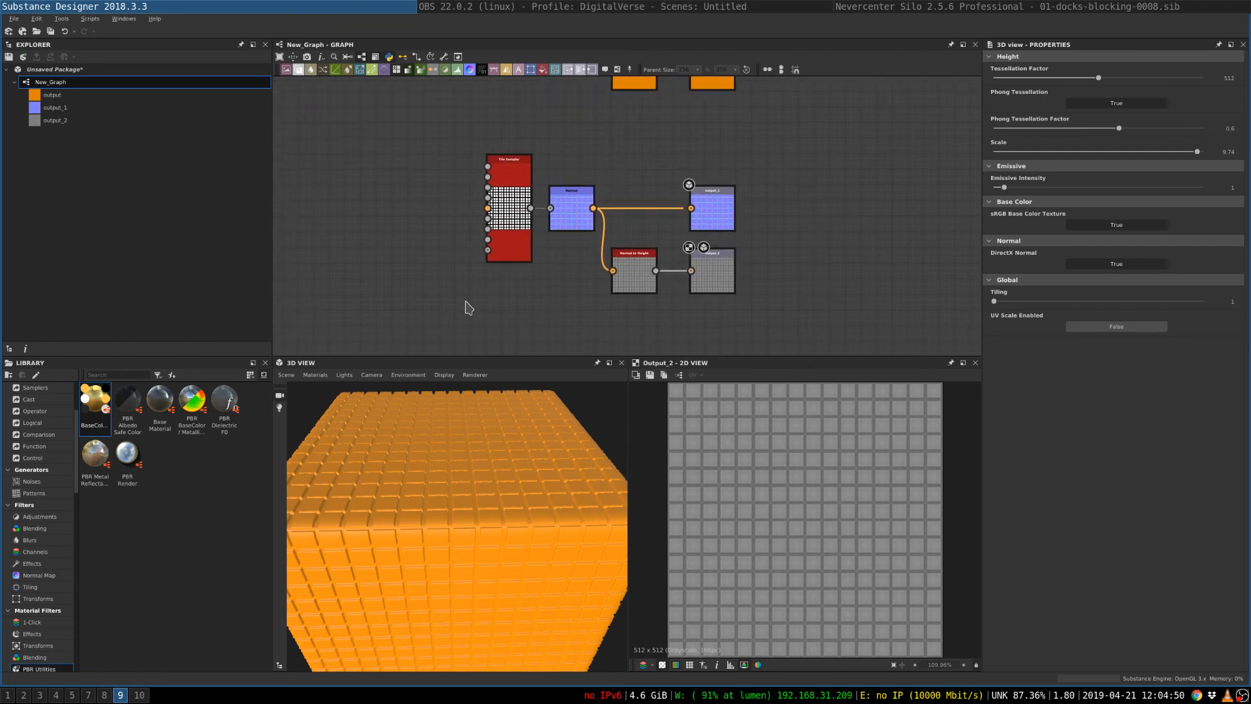
key(space)
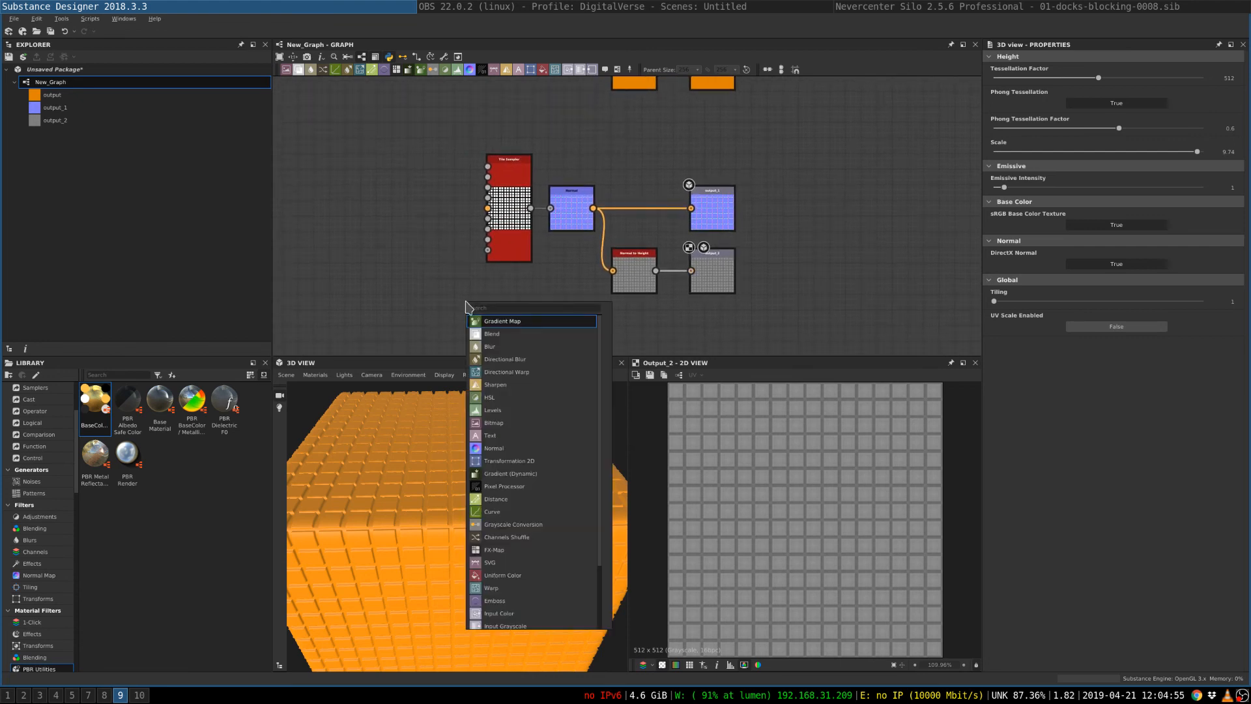
text(no)
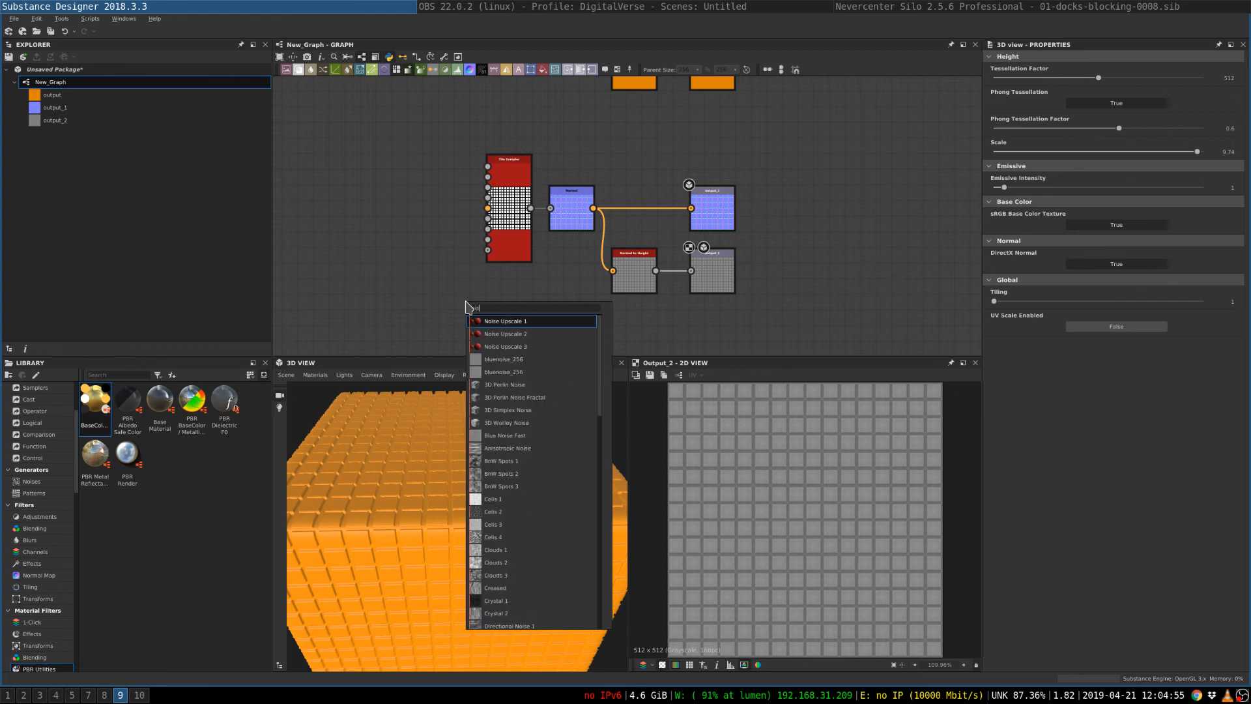
key(BackSpace)
key(BackSpace)
text(grunge)
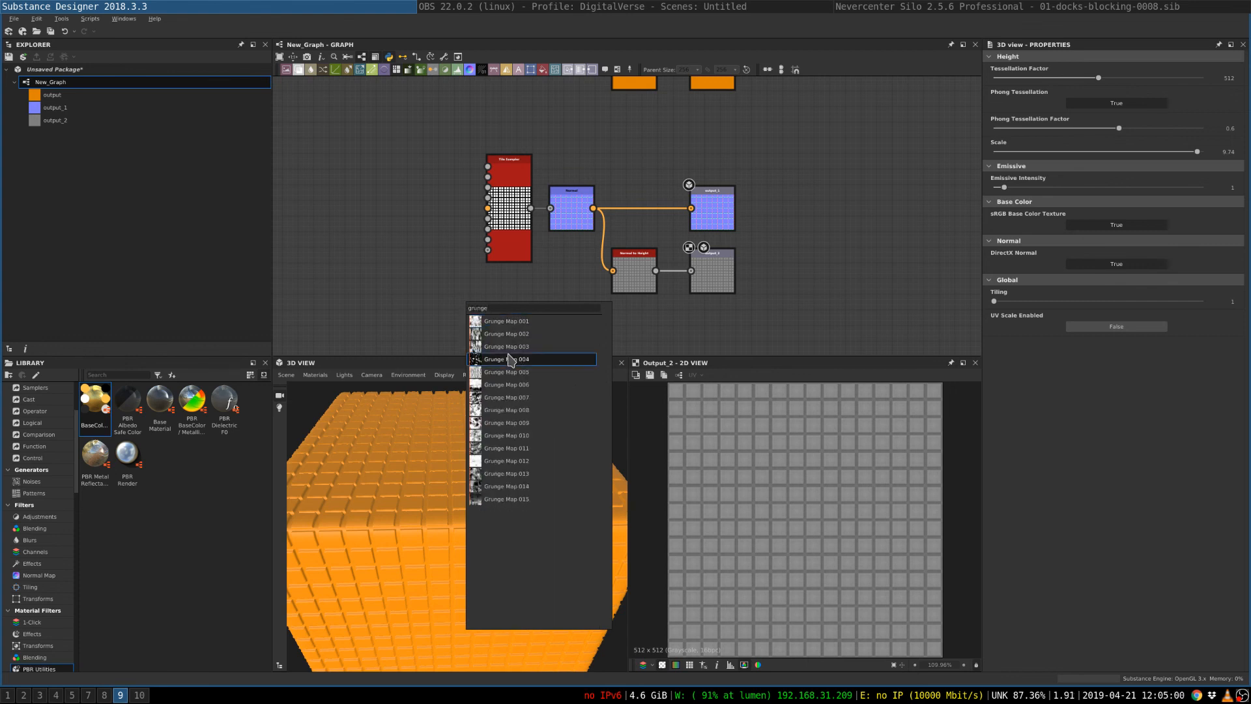
click(478, 322)
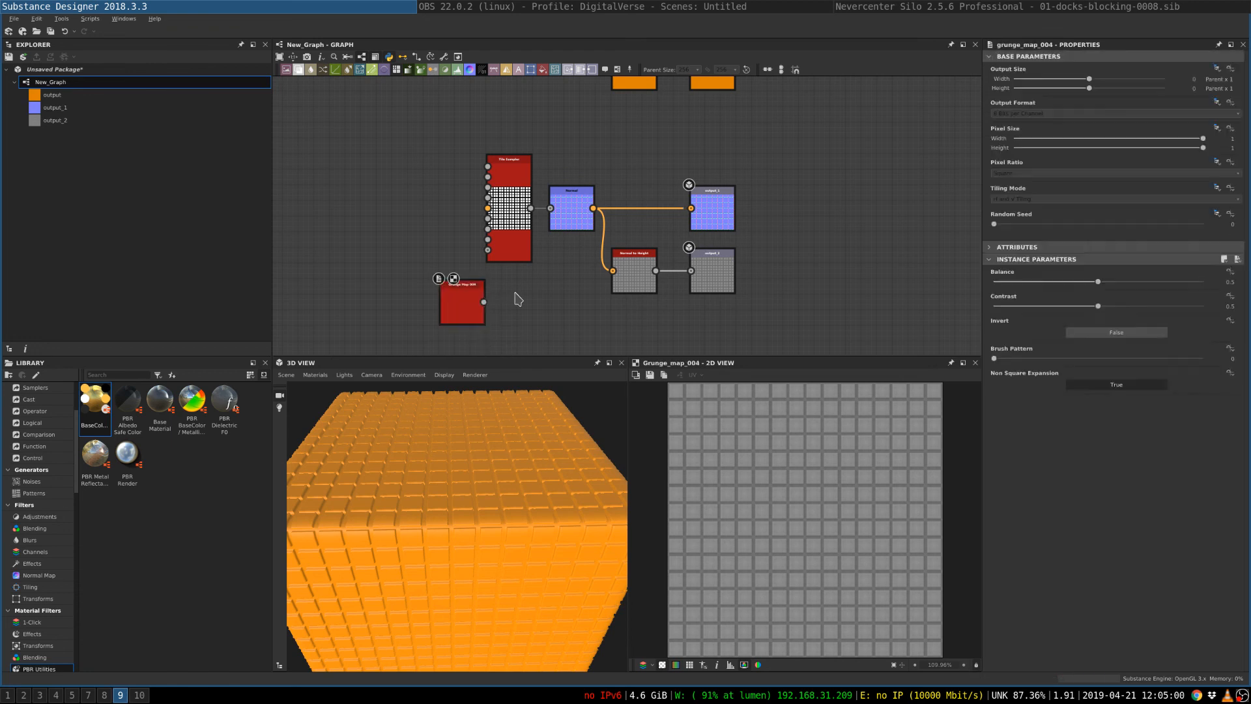
- Move the Tile Sampler node up out of the way and feed the Normal node from the Grunge Map 004 node instead
middle_drag(504, 318, 491, 303)
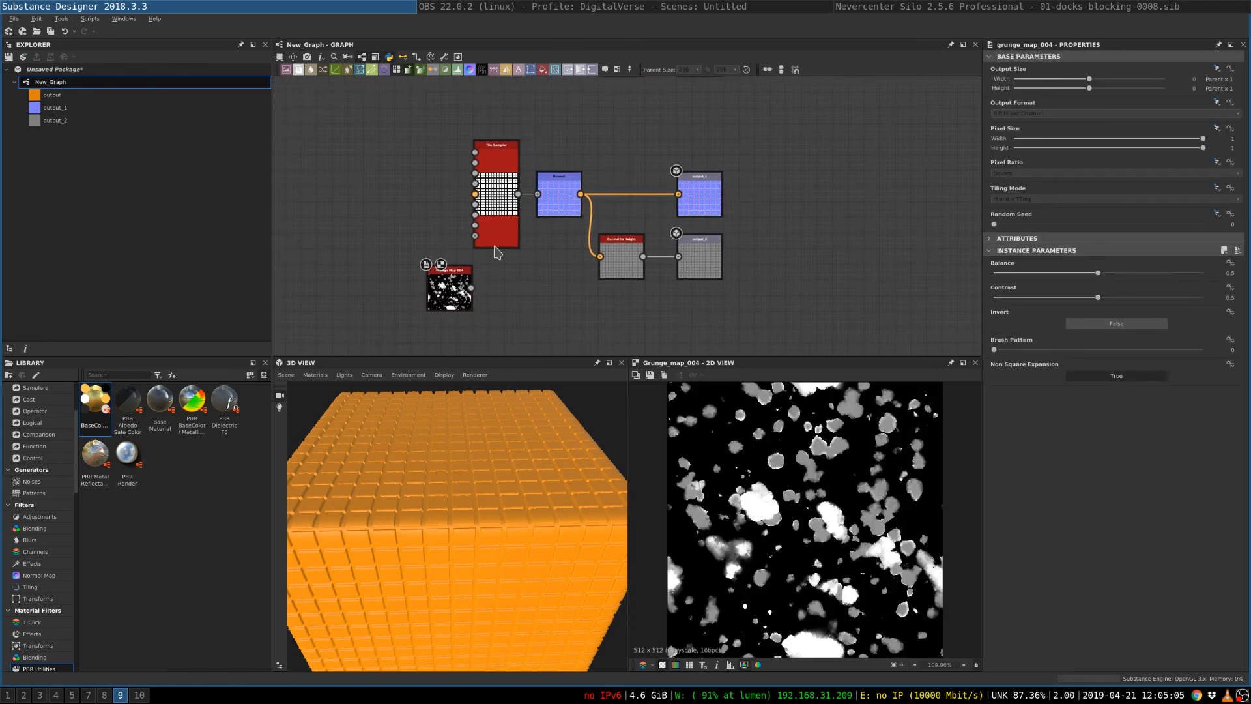
drag(494, 228, 443, 152)
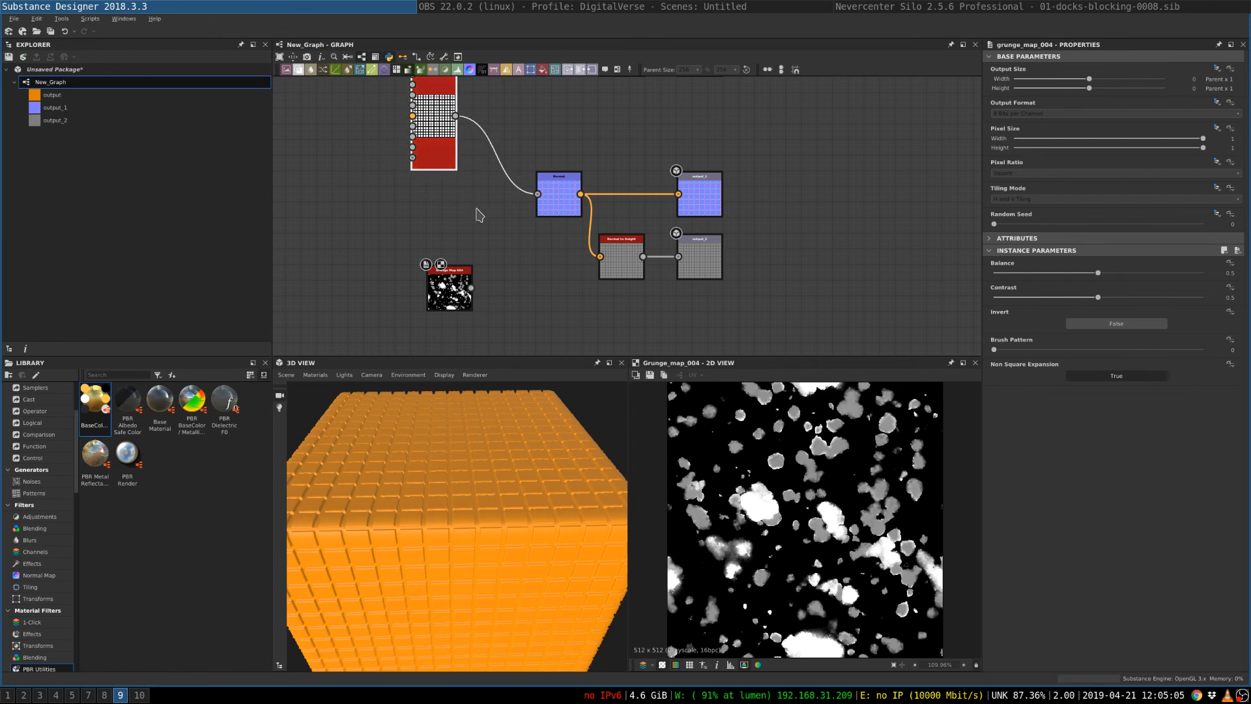
middle_drag(479, 233, 497, 278)
drag(454, 205, 454, 174)
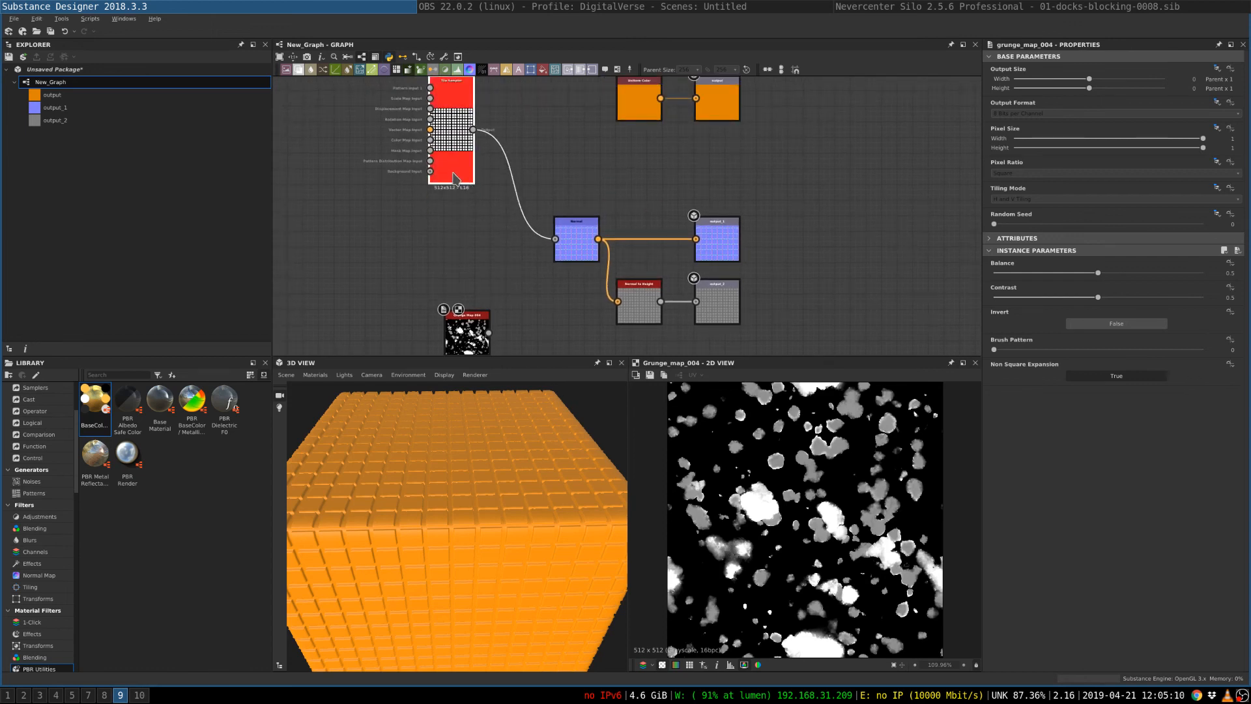
drag(456, 338, 556, 240)
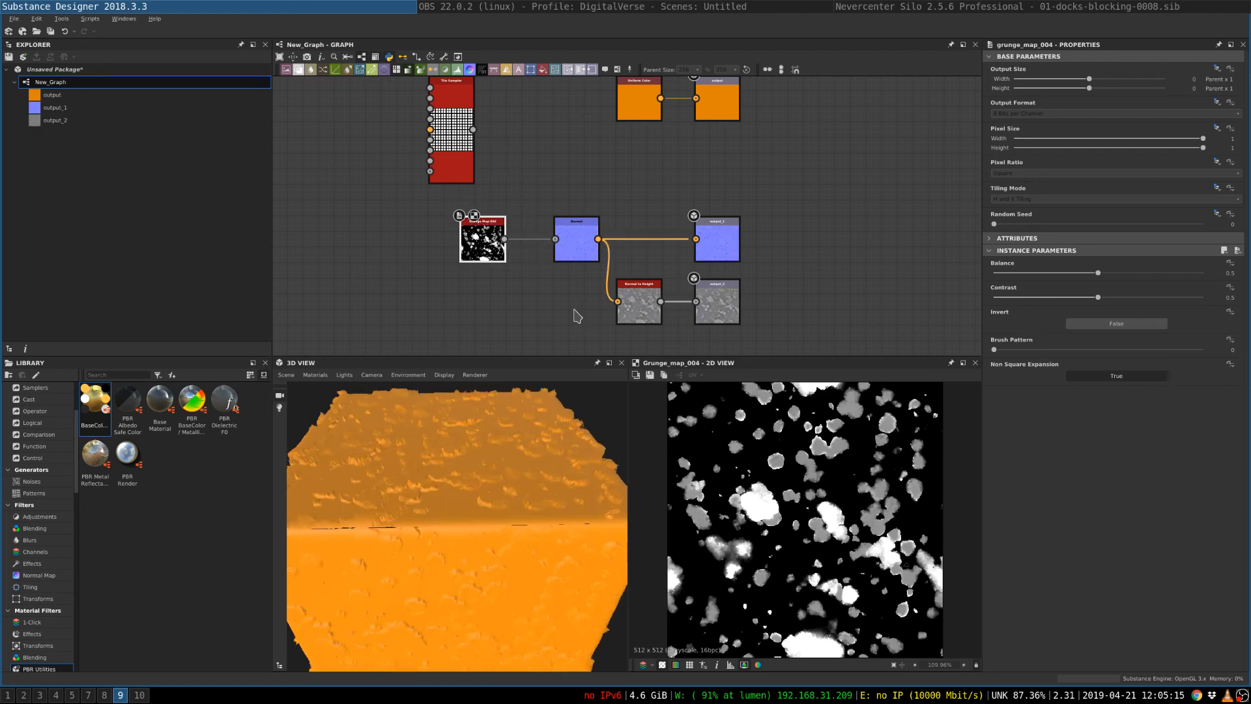
middle_drag(575, 310, 563, 295)
drag(436, 480, 491, 473)
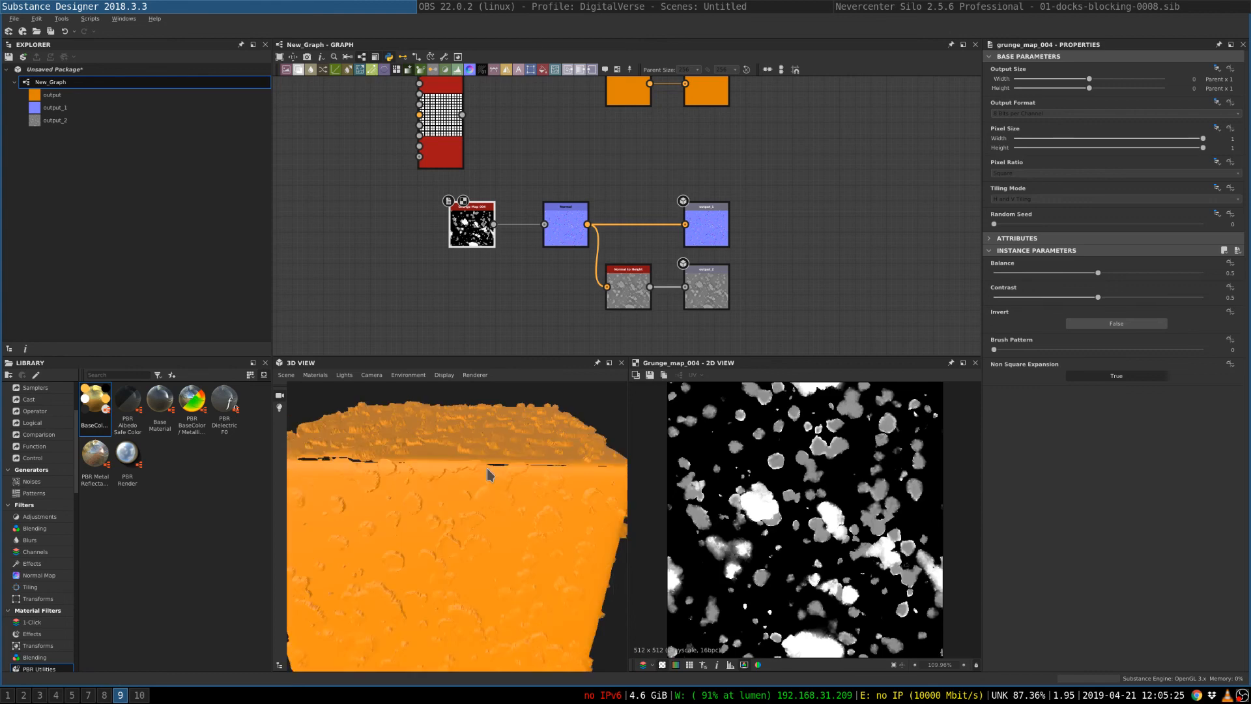
key(super+0)
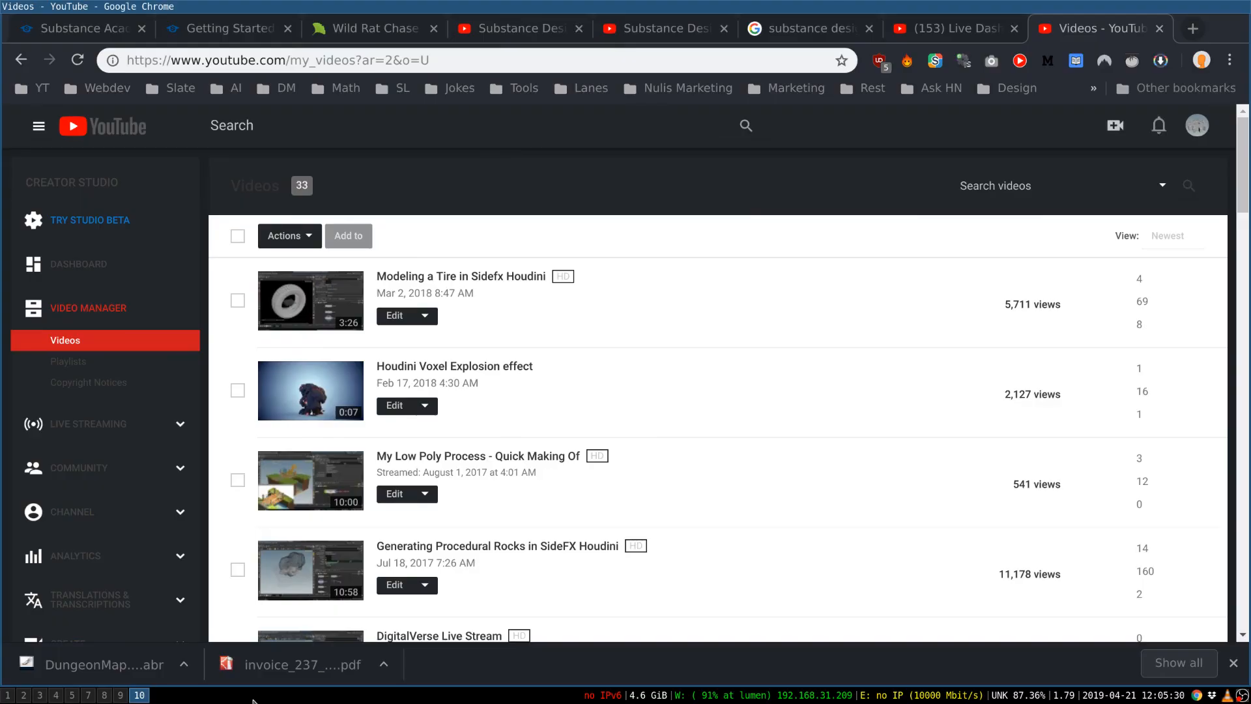
key(super+9)
click(580, 5)
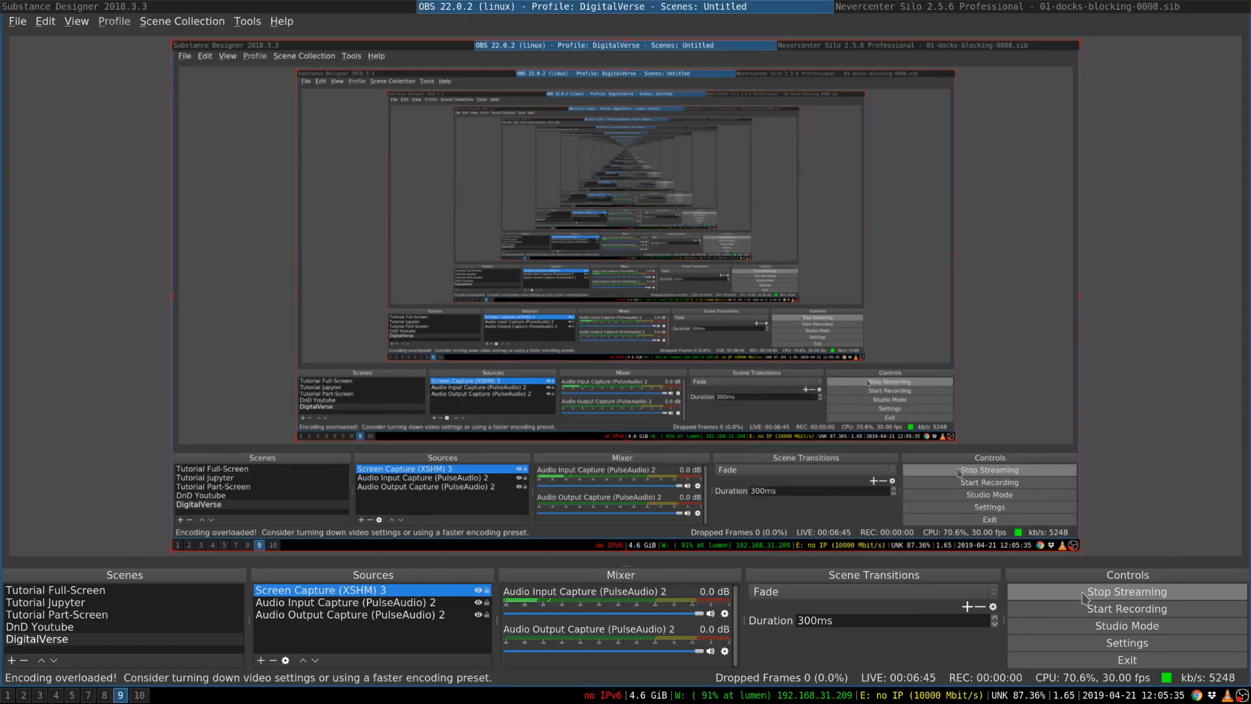